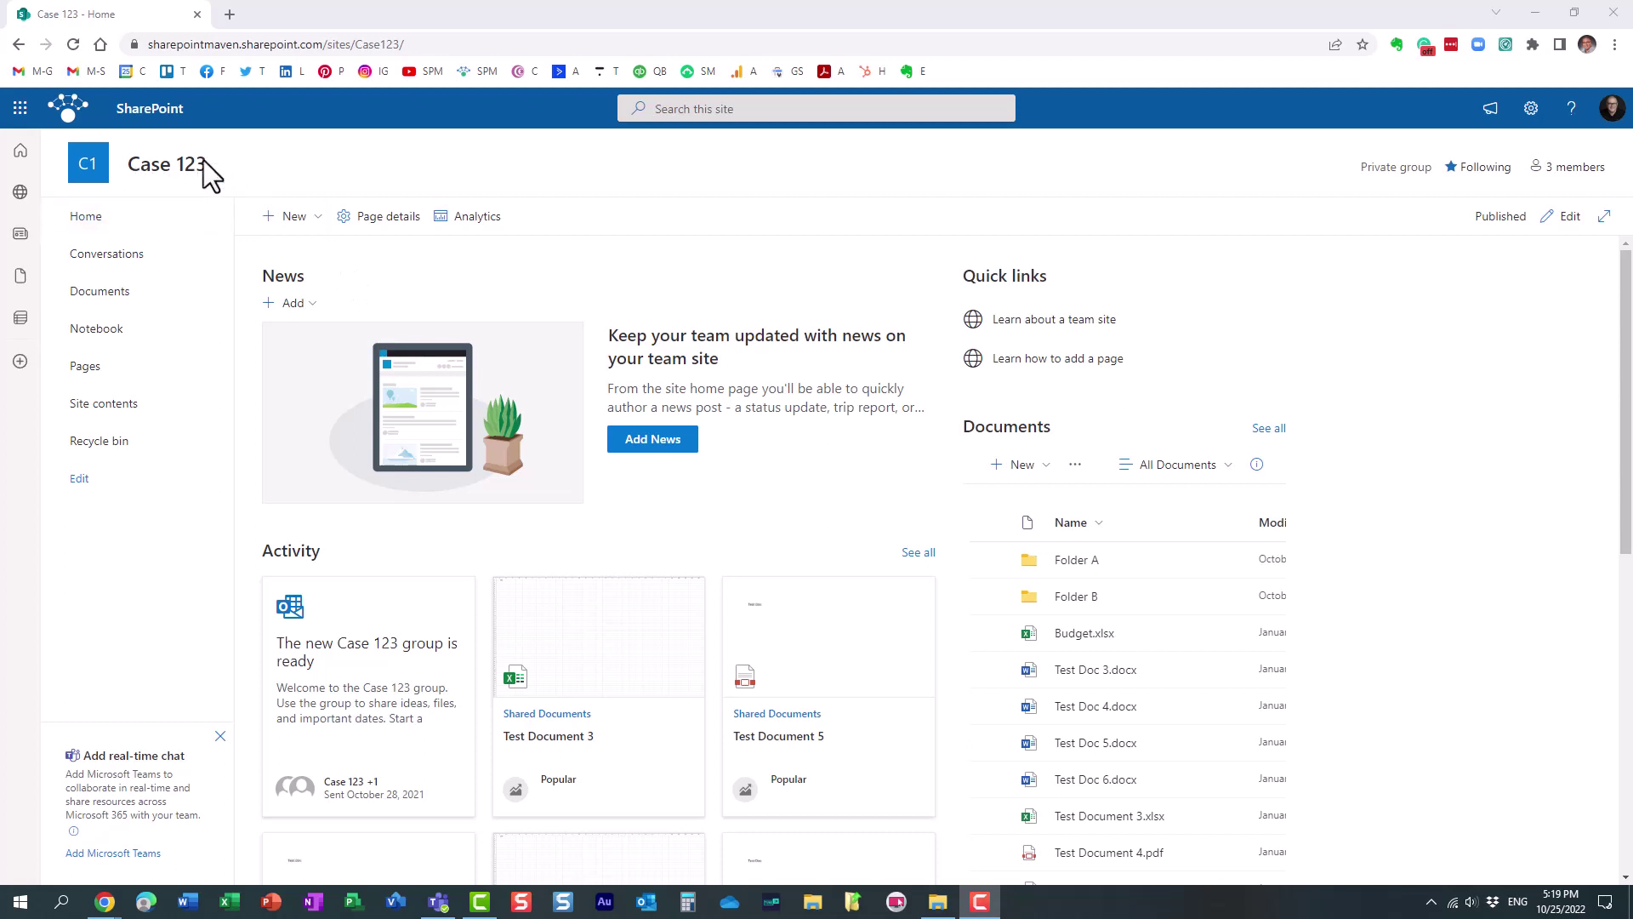
Open the Case 123 site's group membership list showing one owner and two members.
click(1578, 168)
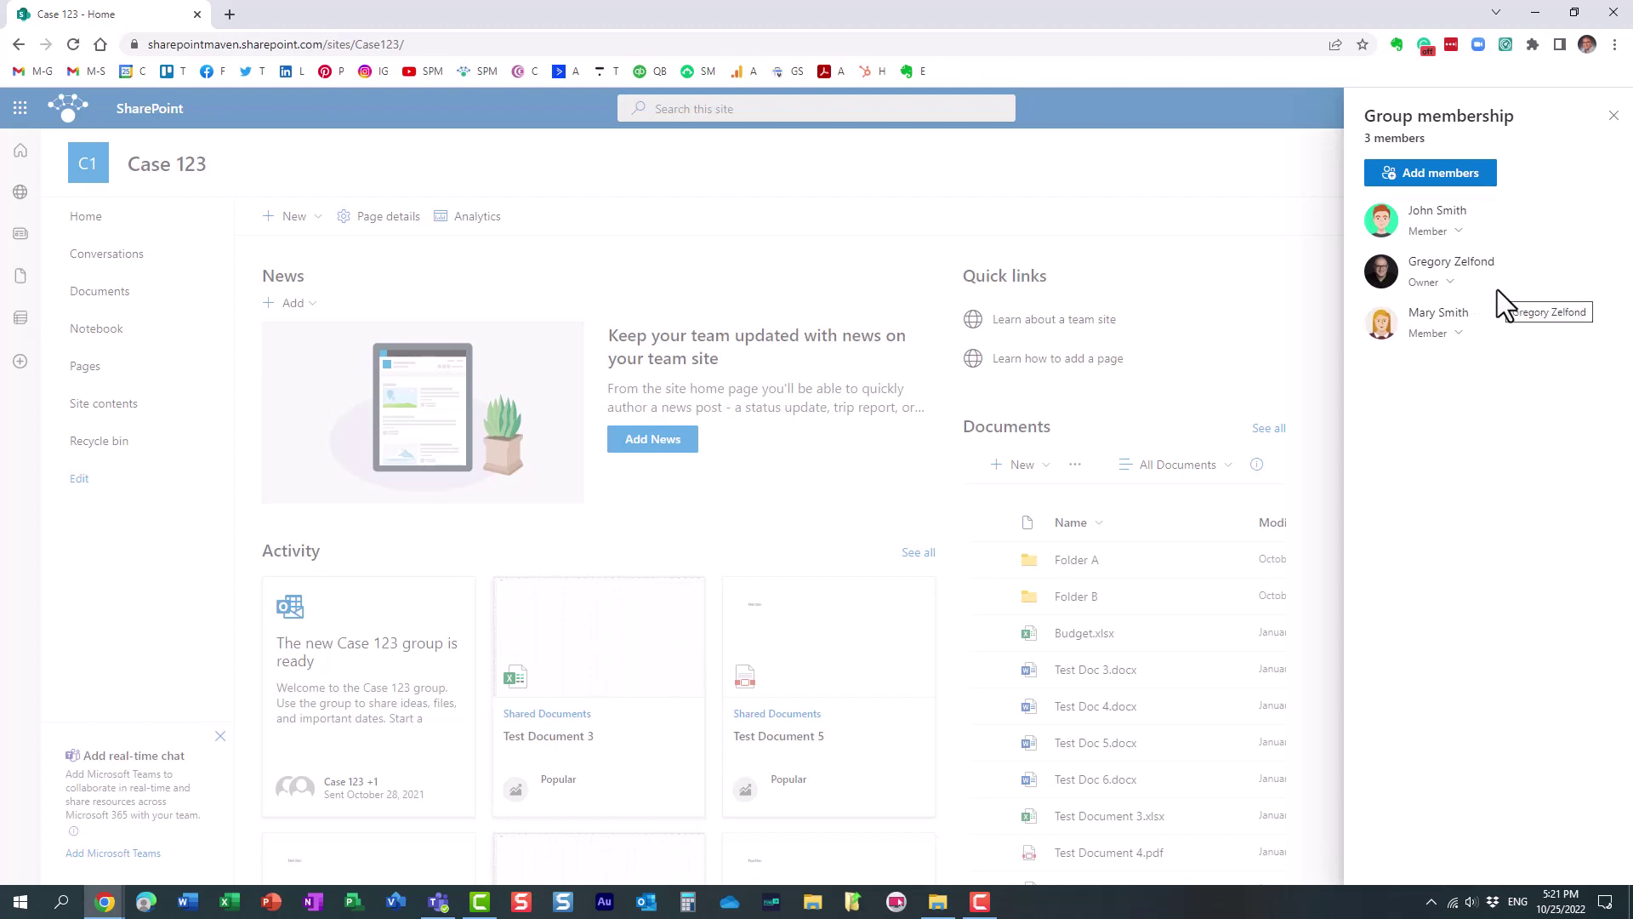
click(1452, 284)
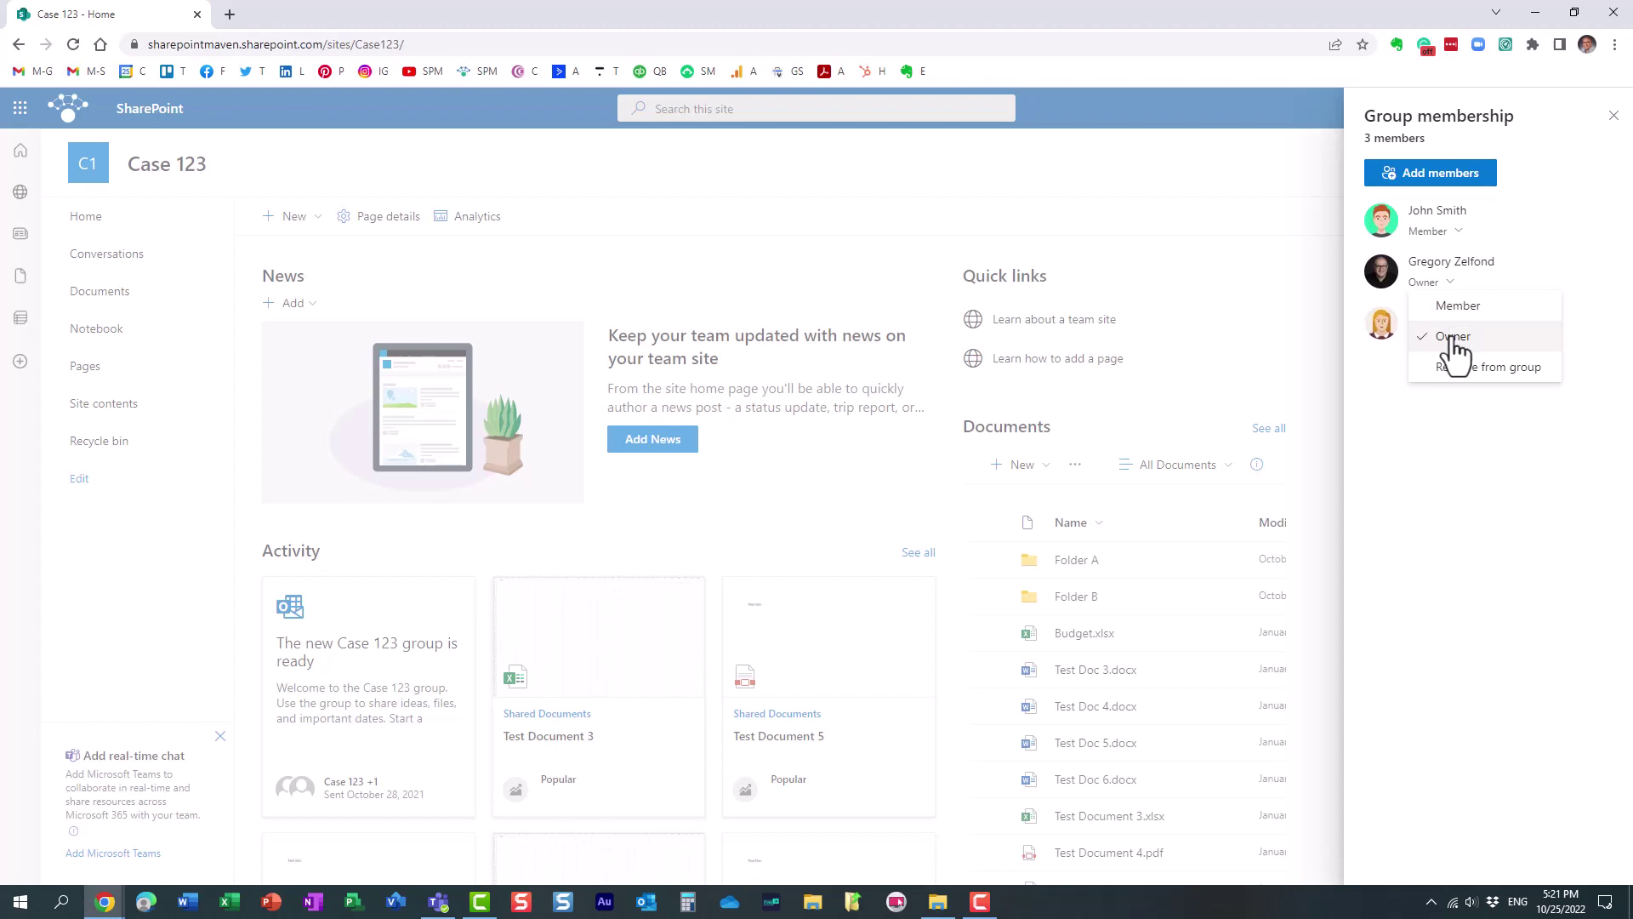
click(1510, 372)
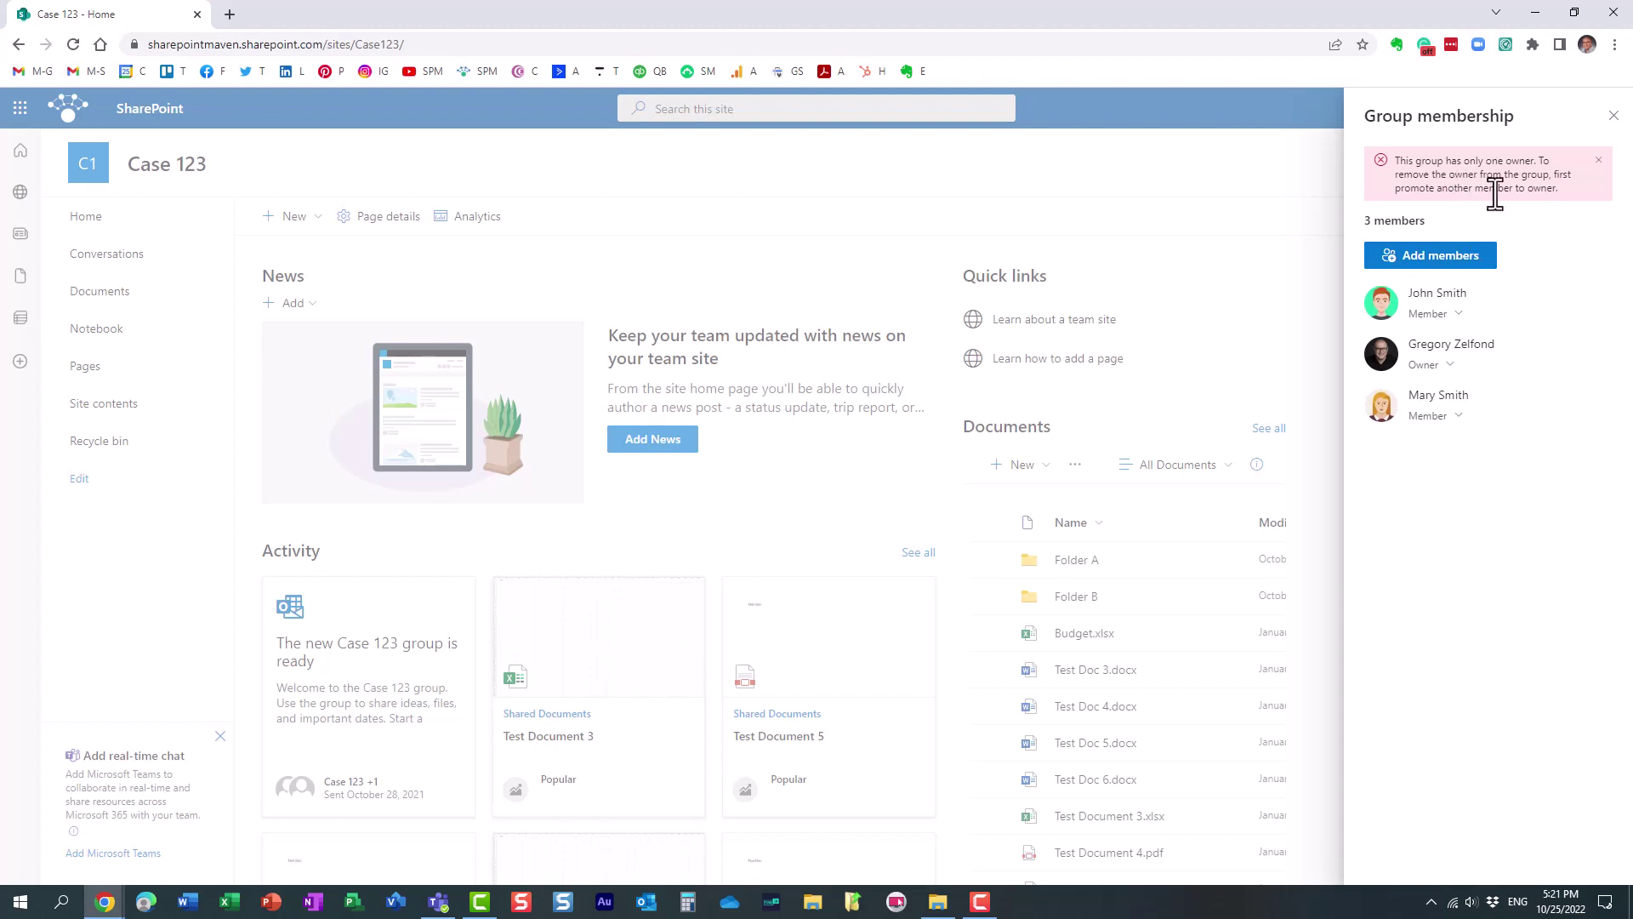
click(1458, 416)
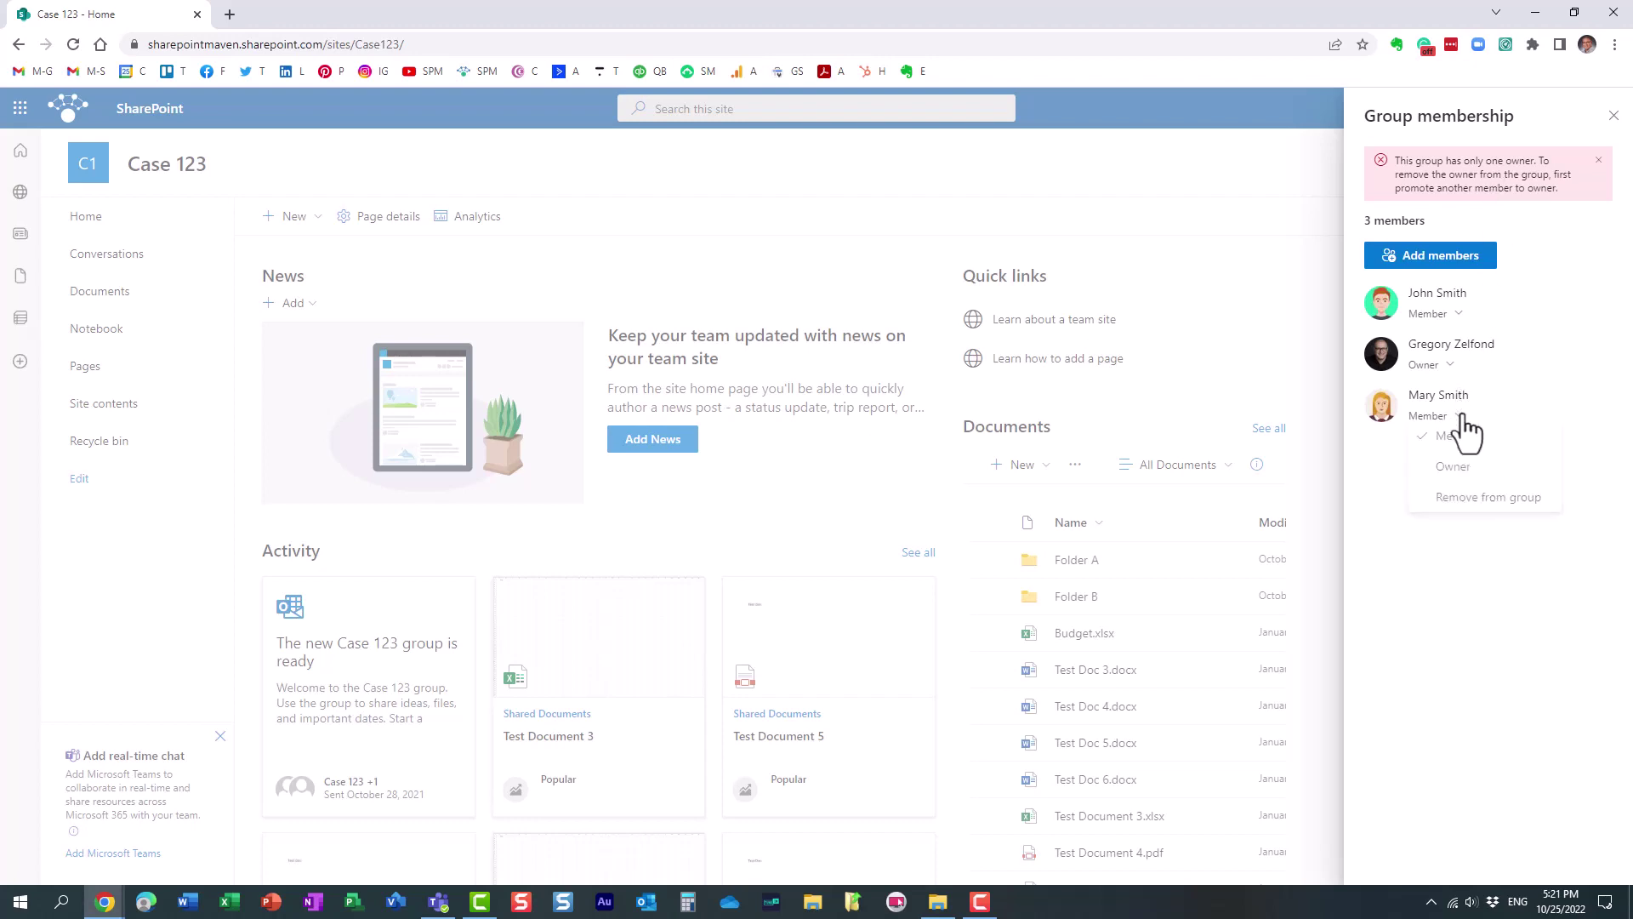
click(1545, 315)
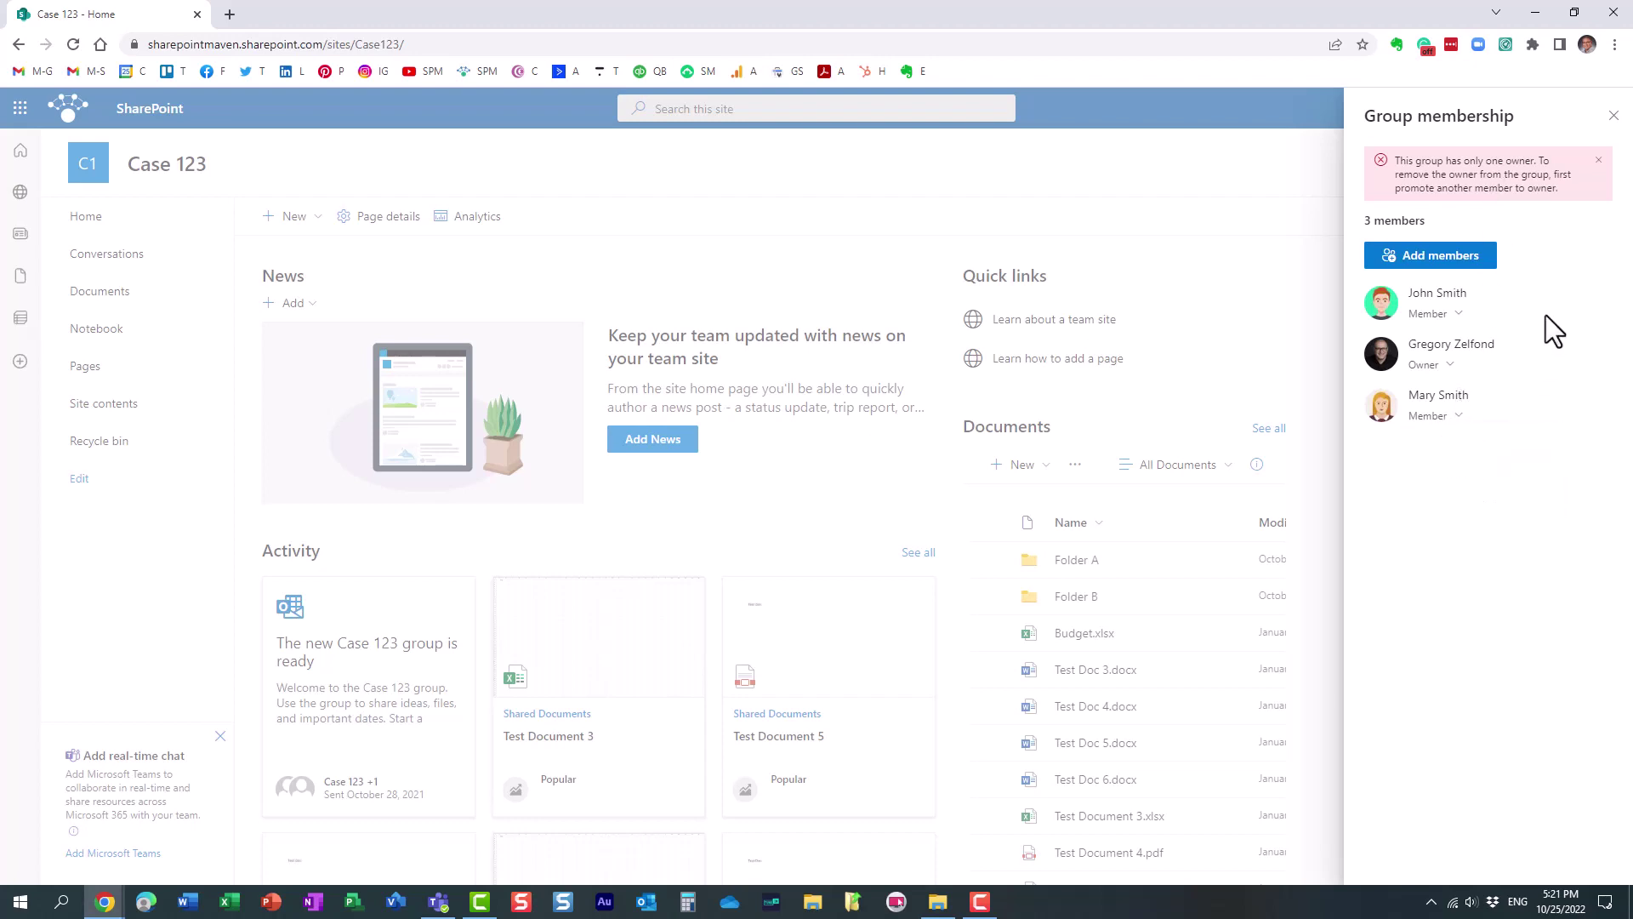
click(1598, 161)
click(1448, 283)
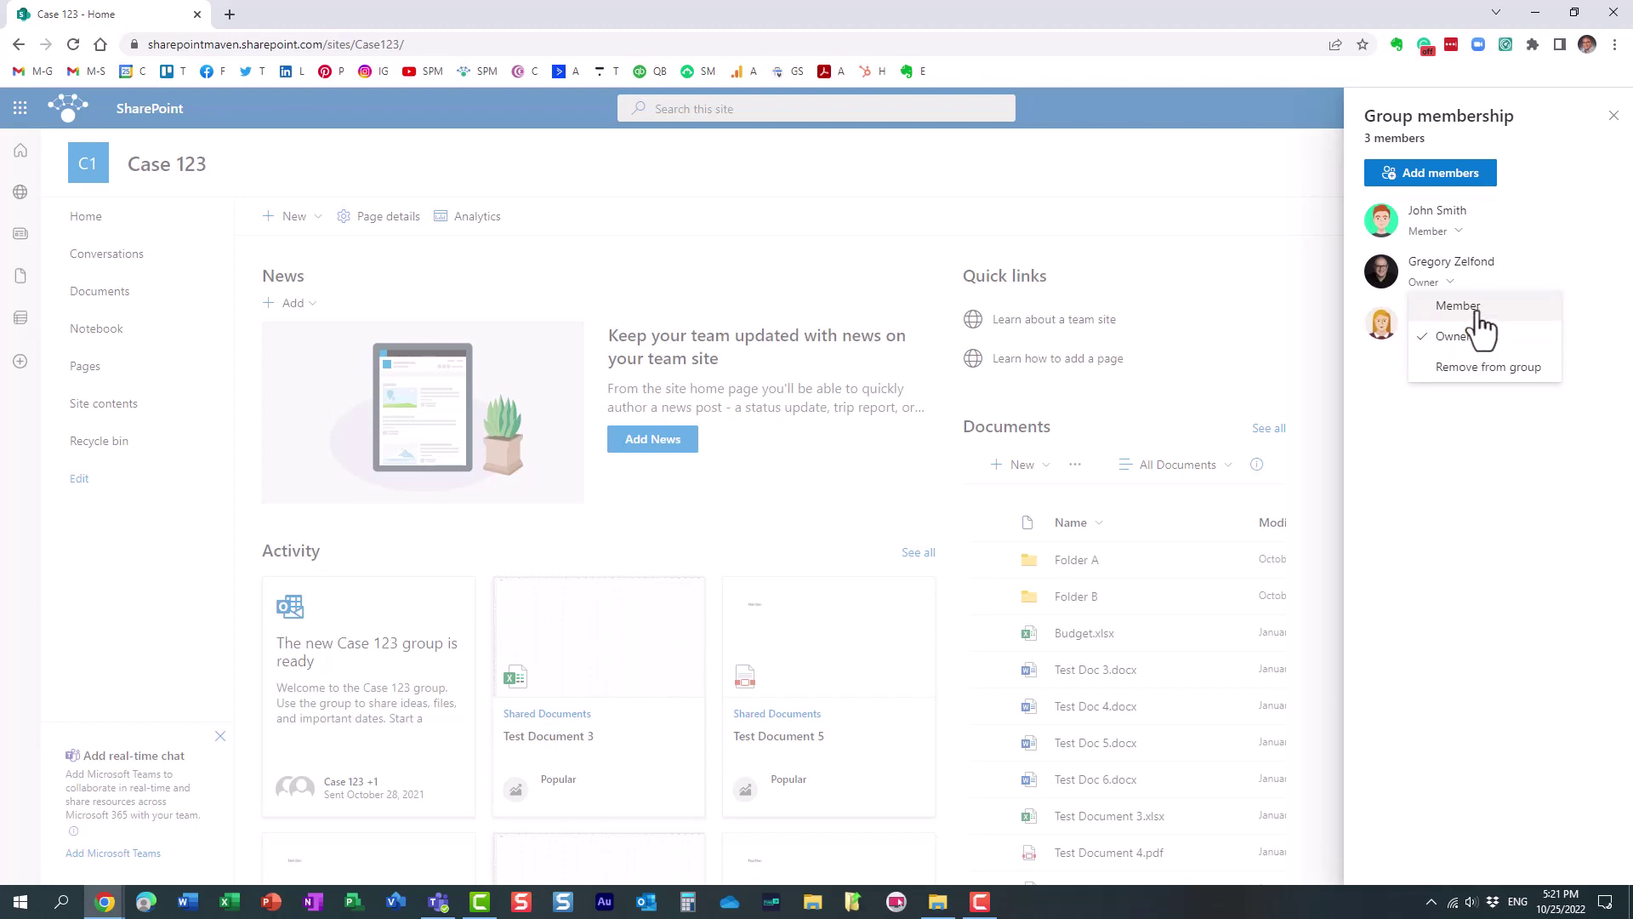
click(1477, 312)
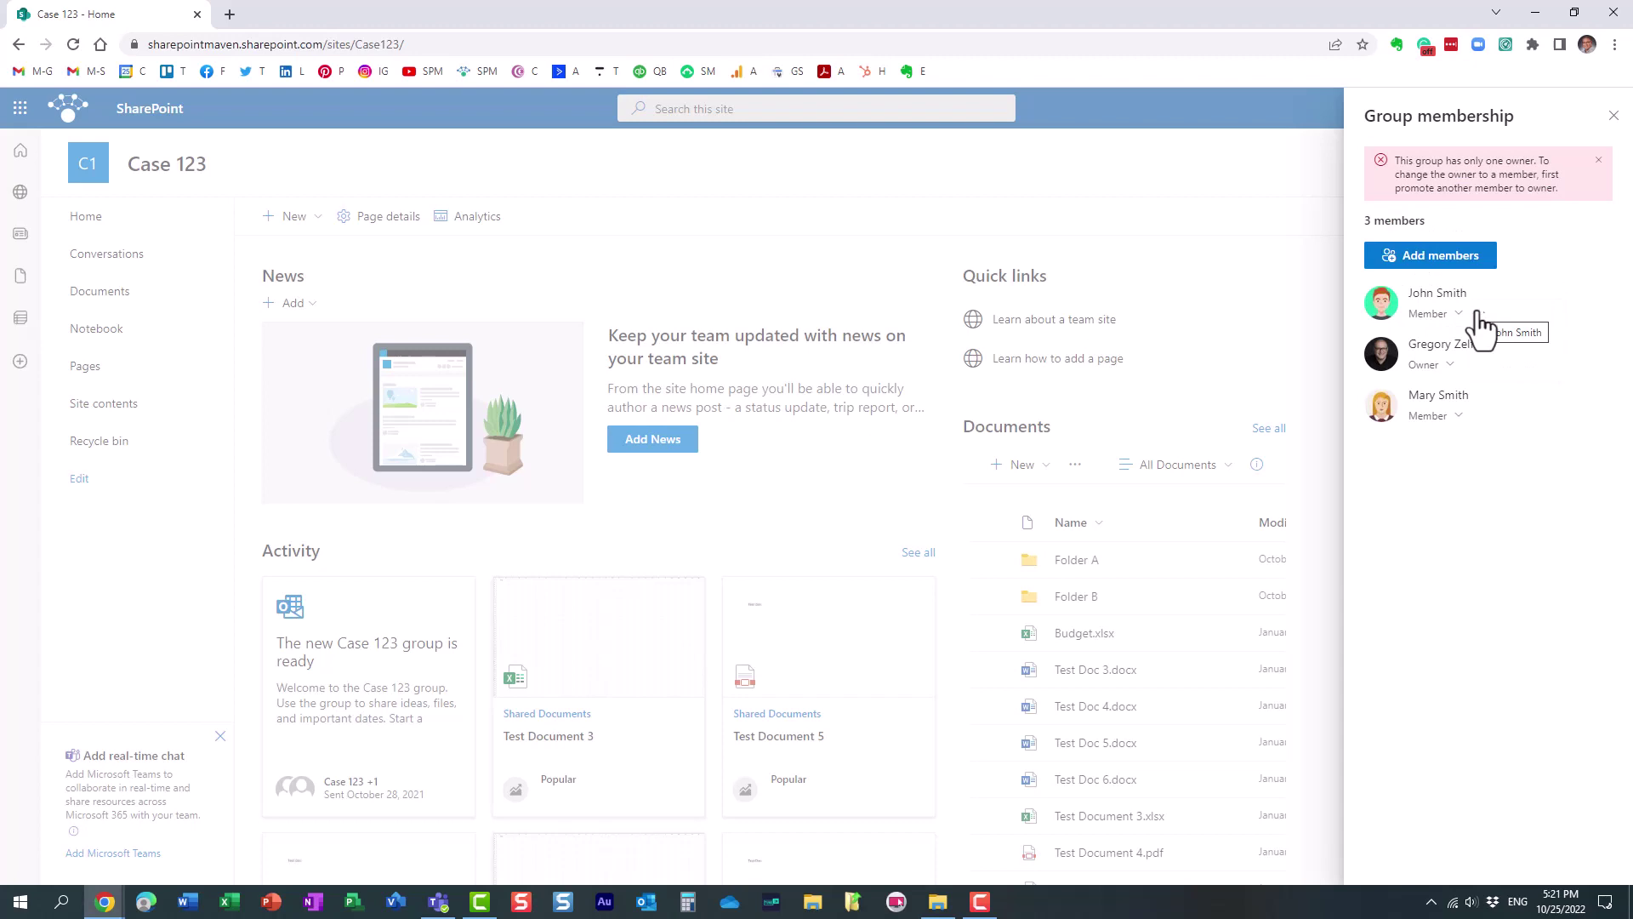
click(1600, 166)
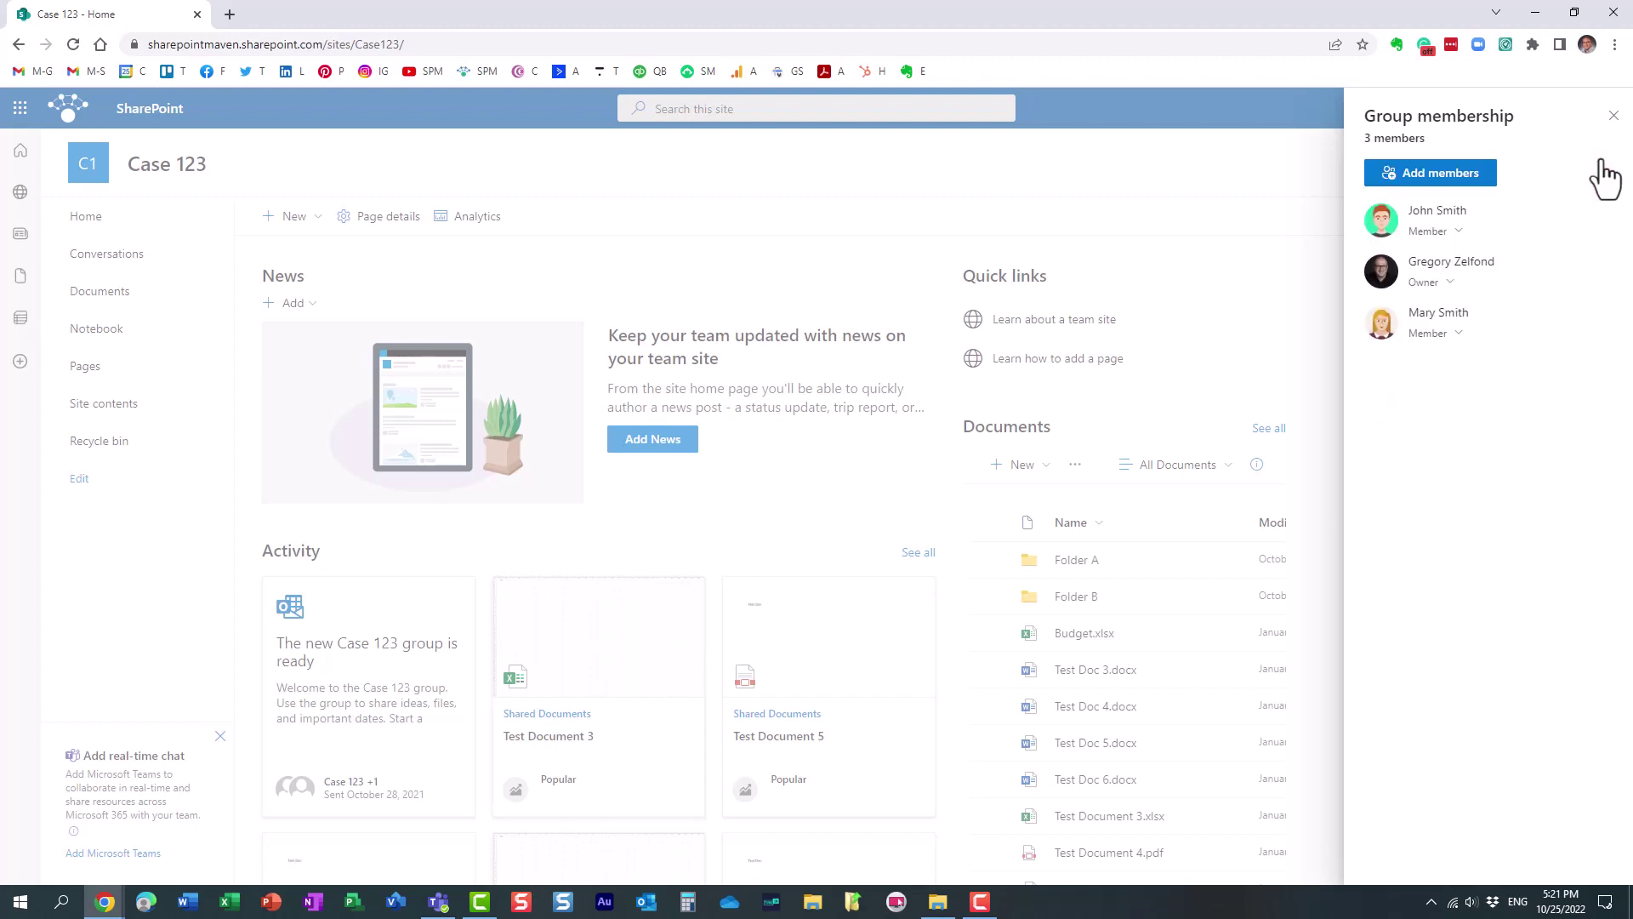
click(1450, 282)
click(1400, 483)
click(1450, 284)
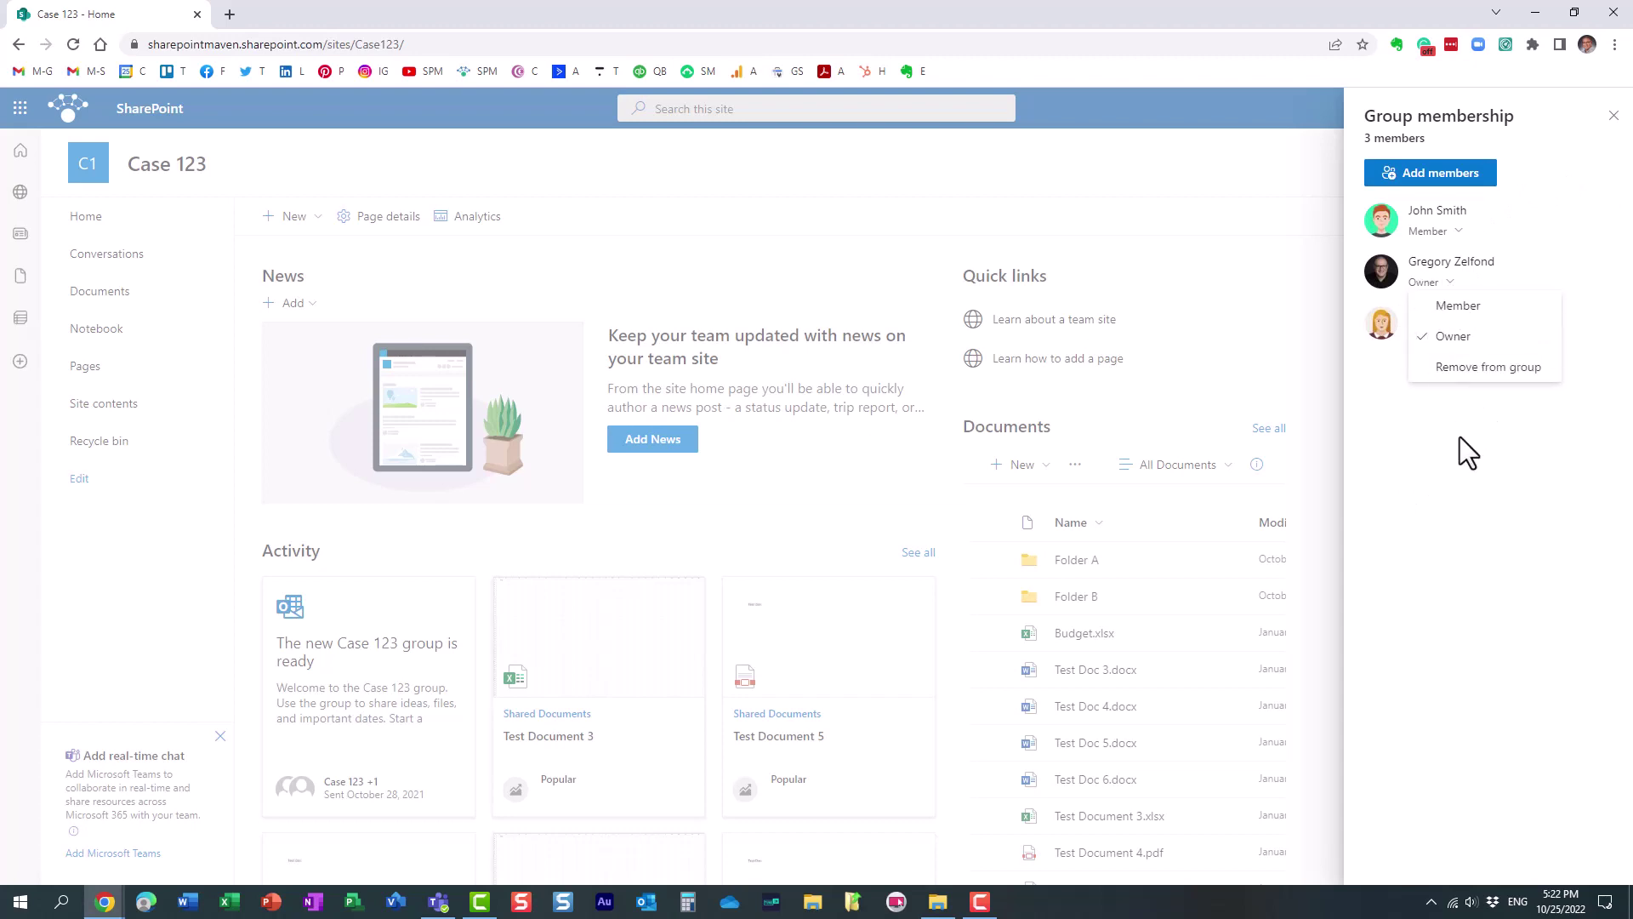
Dismiss the owner's role choices unchanged, then close, reopen and close the Case 123 membership panel.
click(1611, 120)
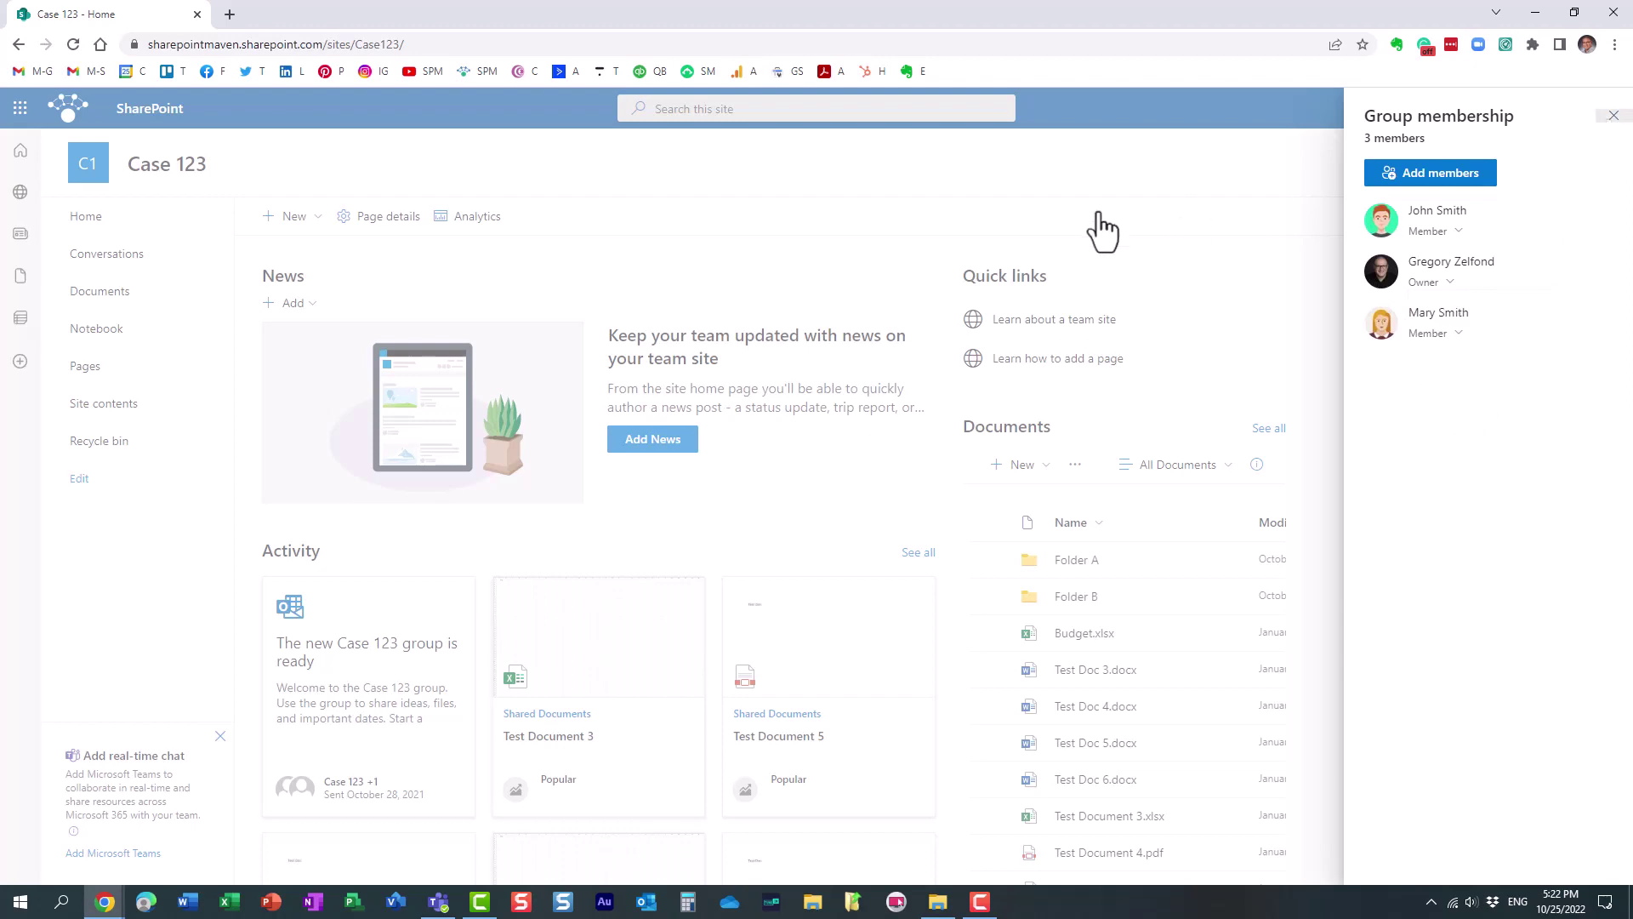
click(1611, 119)
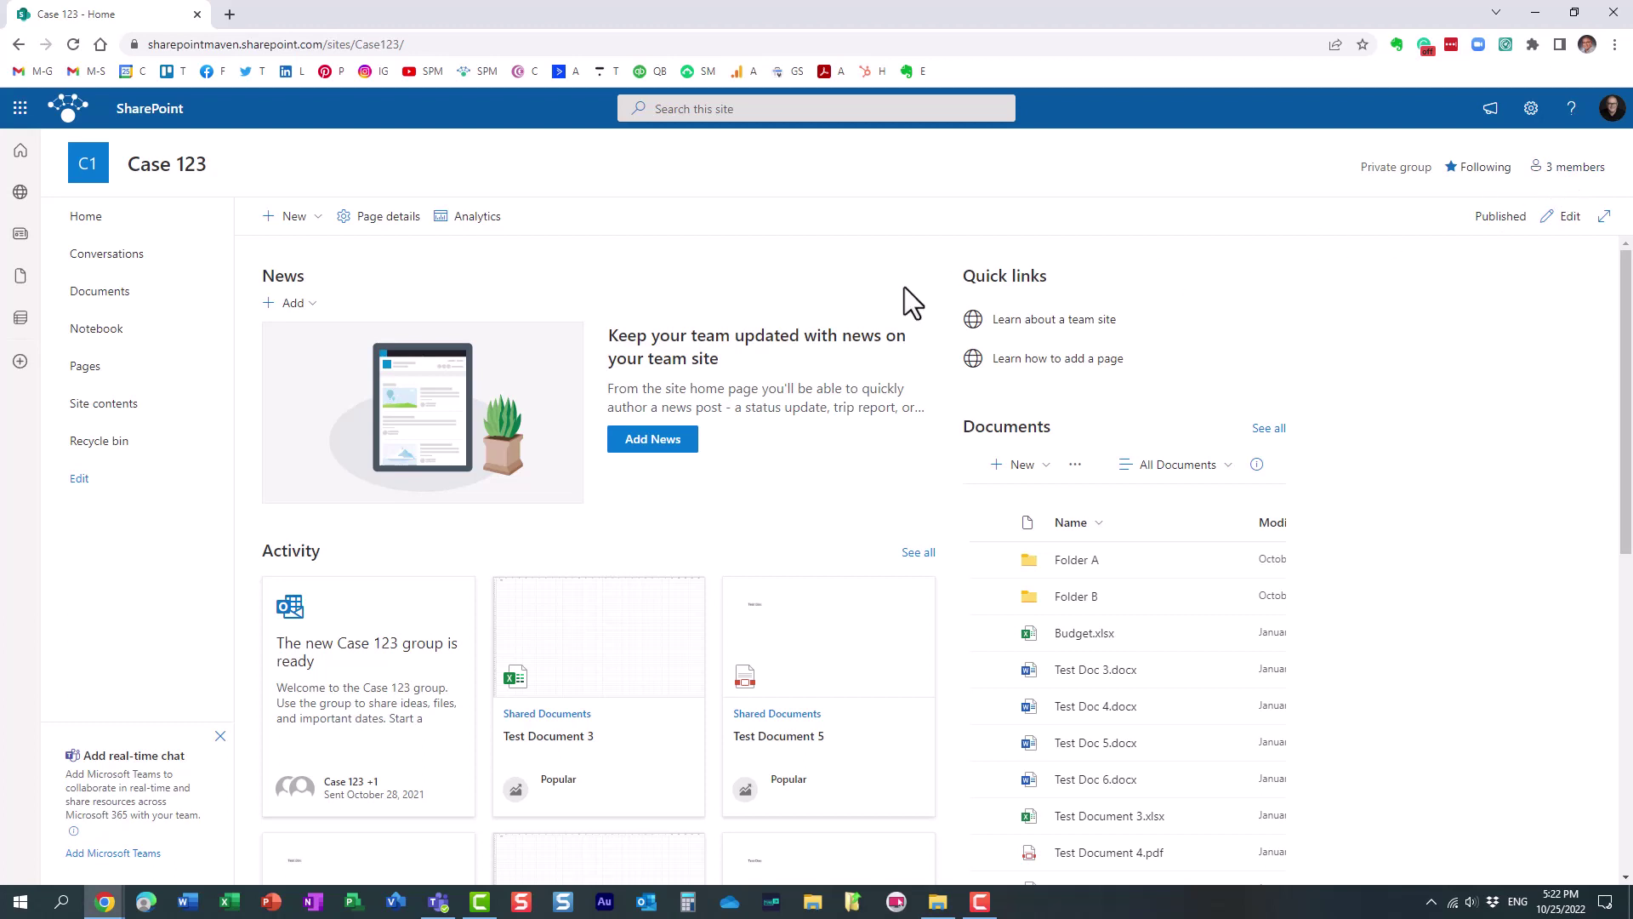
click(1572, 167)
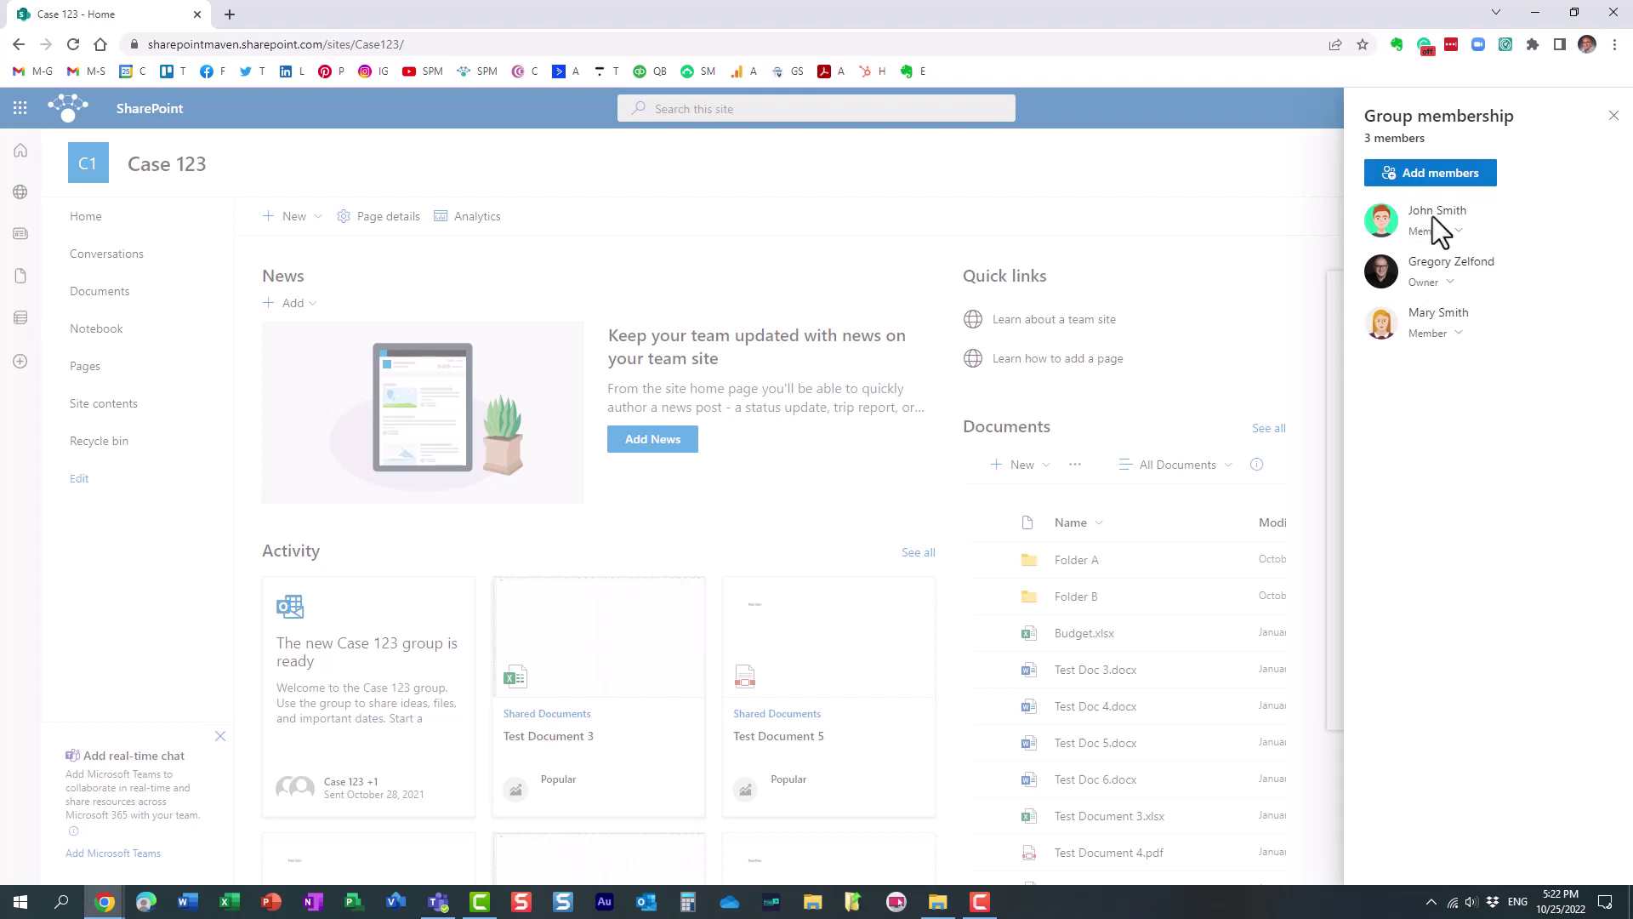
click(1616, 119)
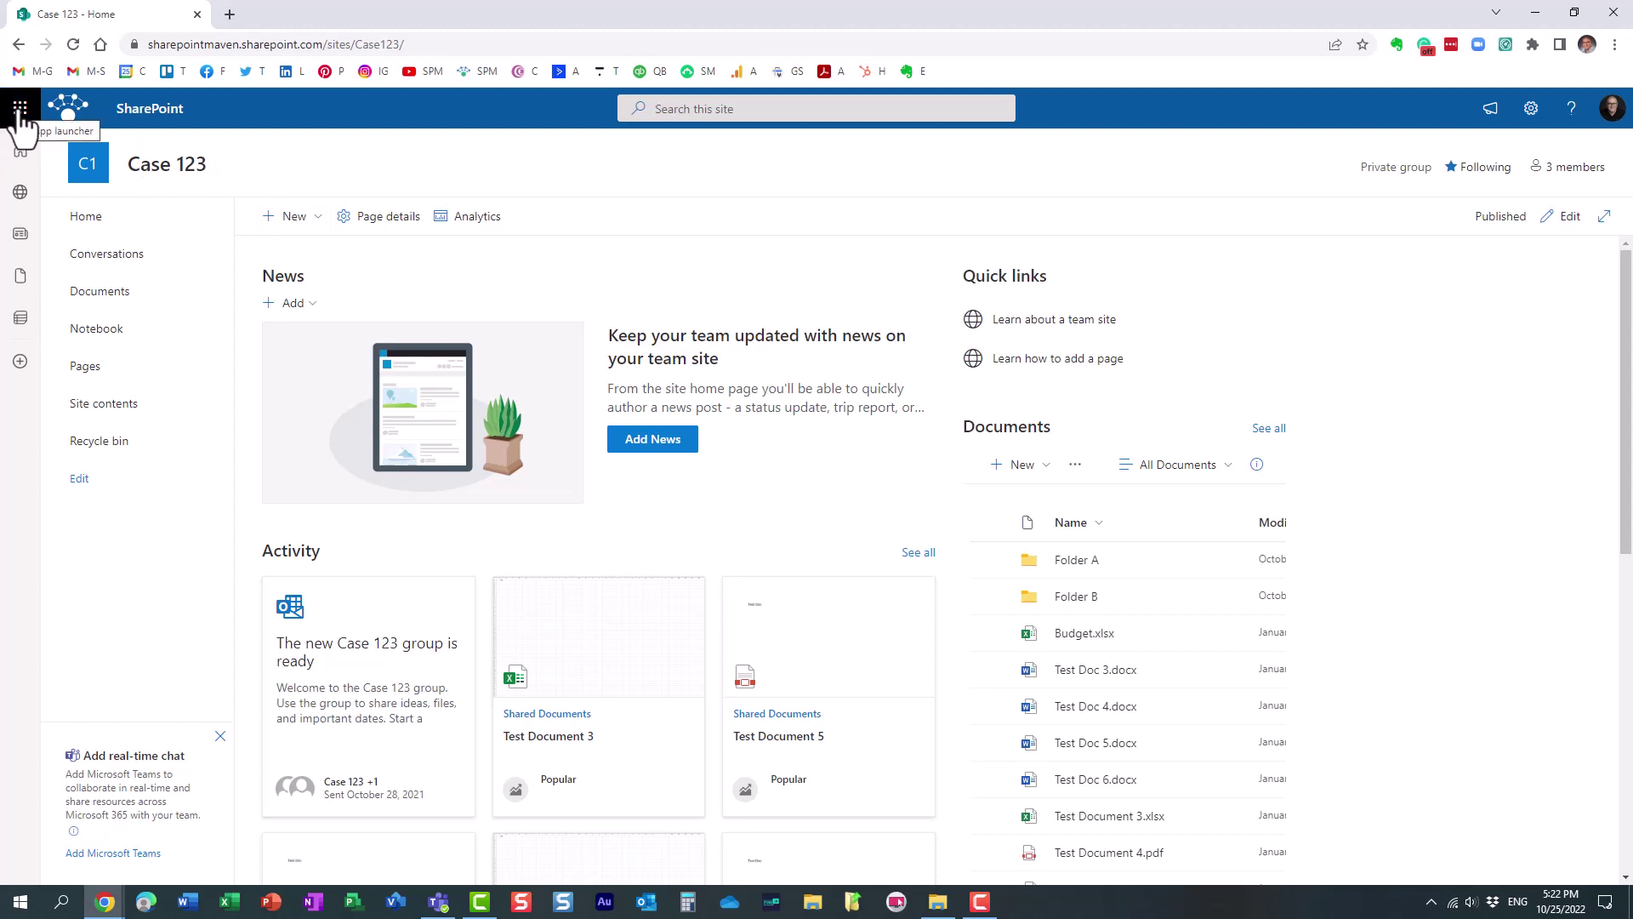
Go to Settings > Org settings and open the Microsoft 365 Groups settings.
click(20, 109)
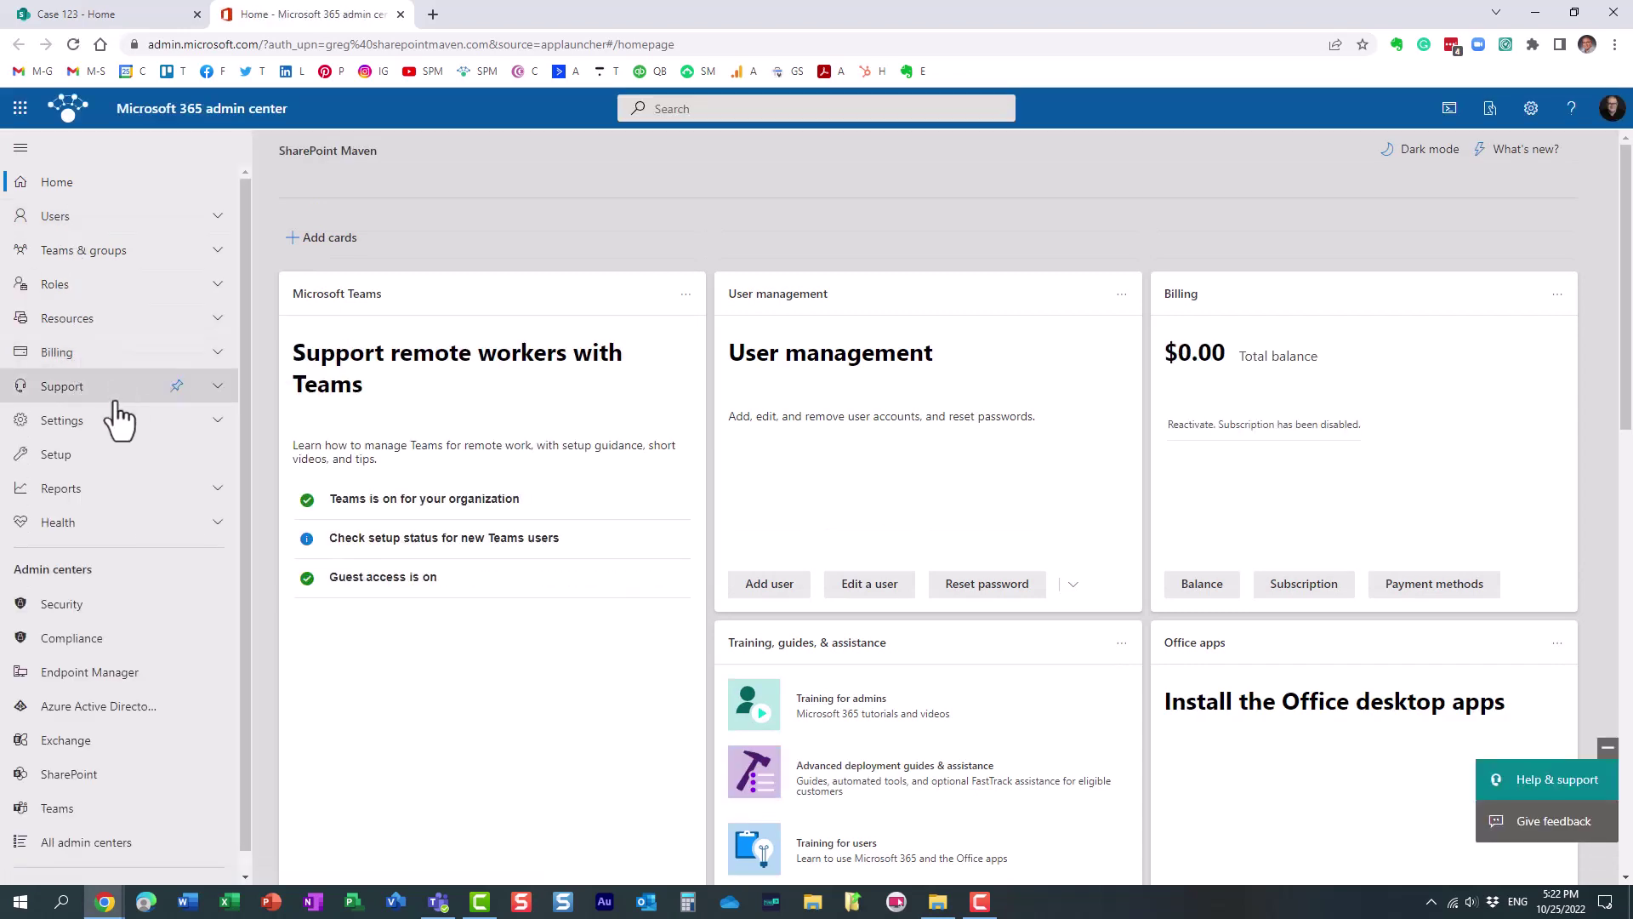
click(65, 420)
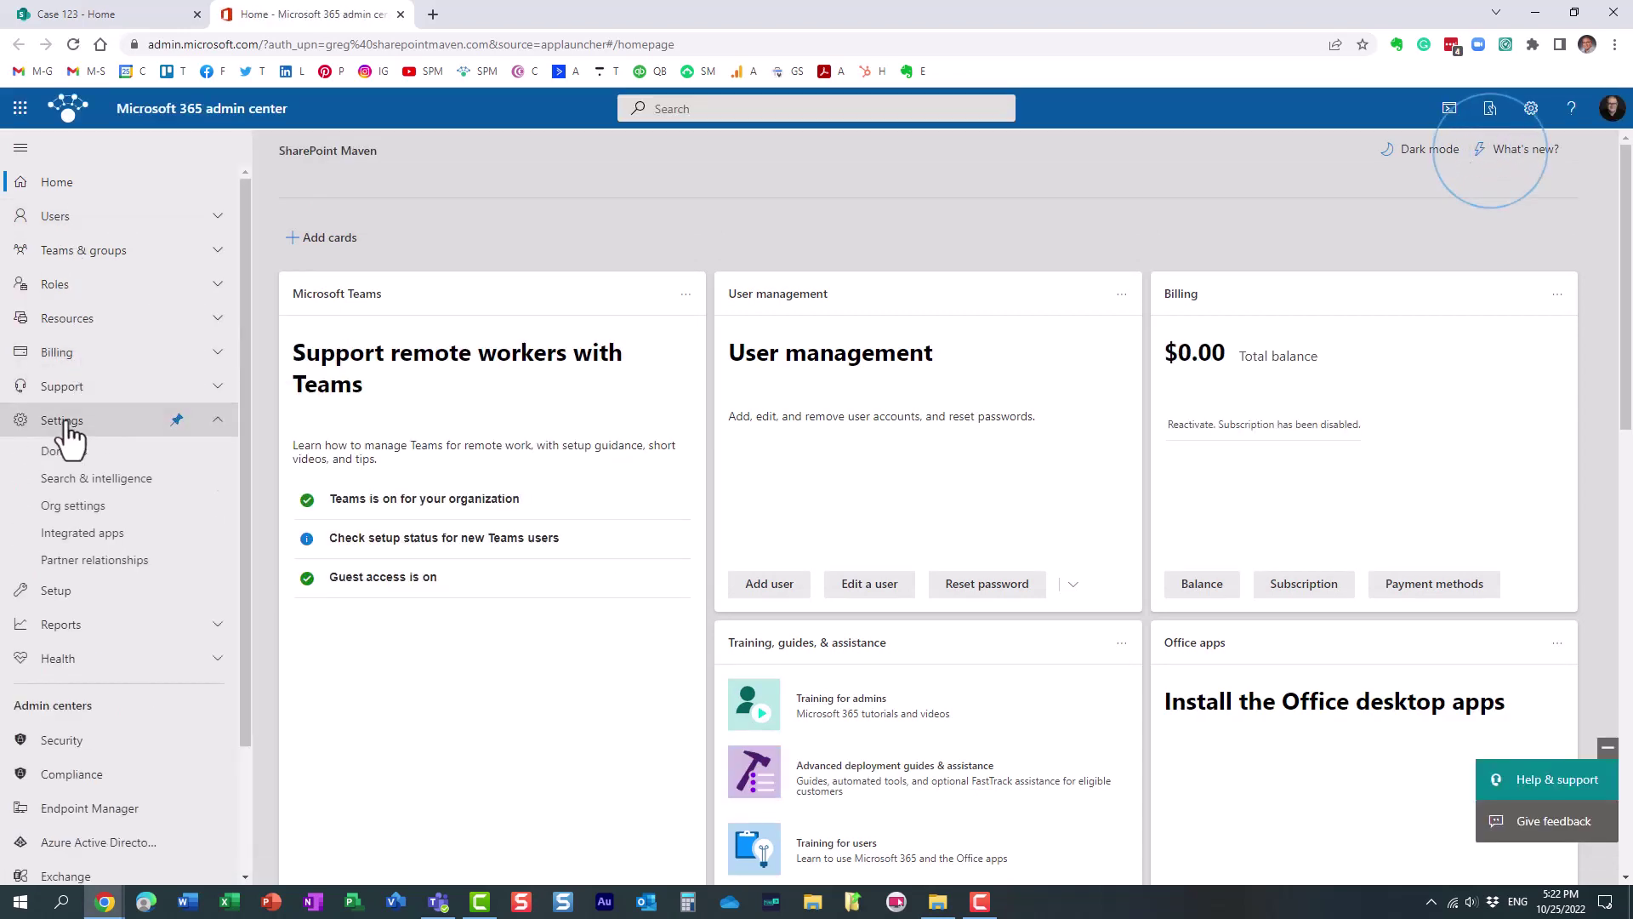
click(100, 508)
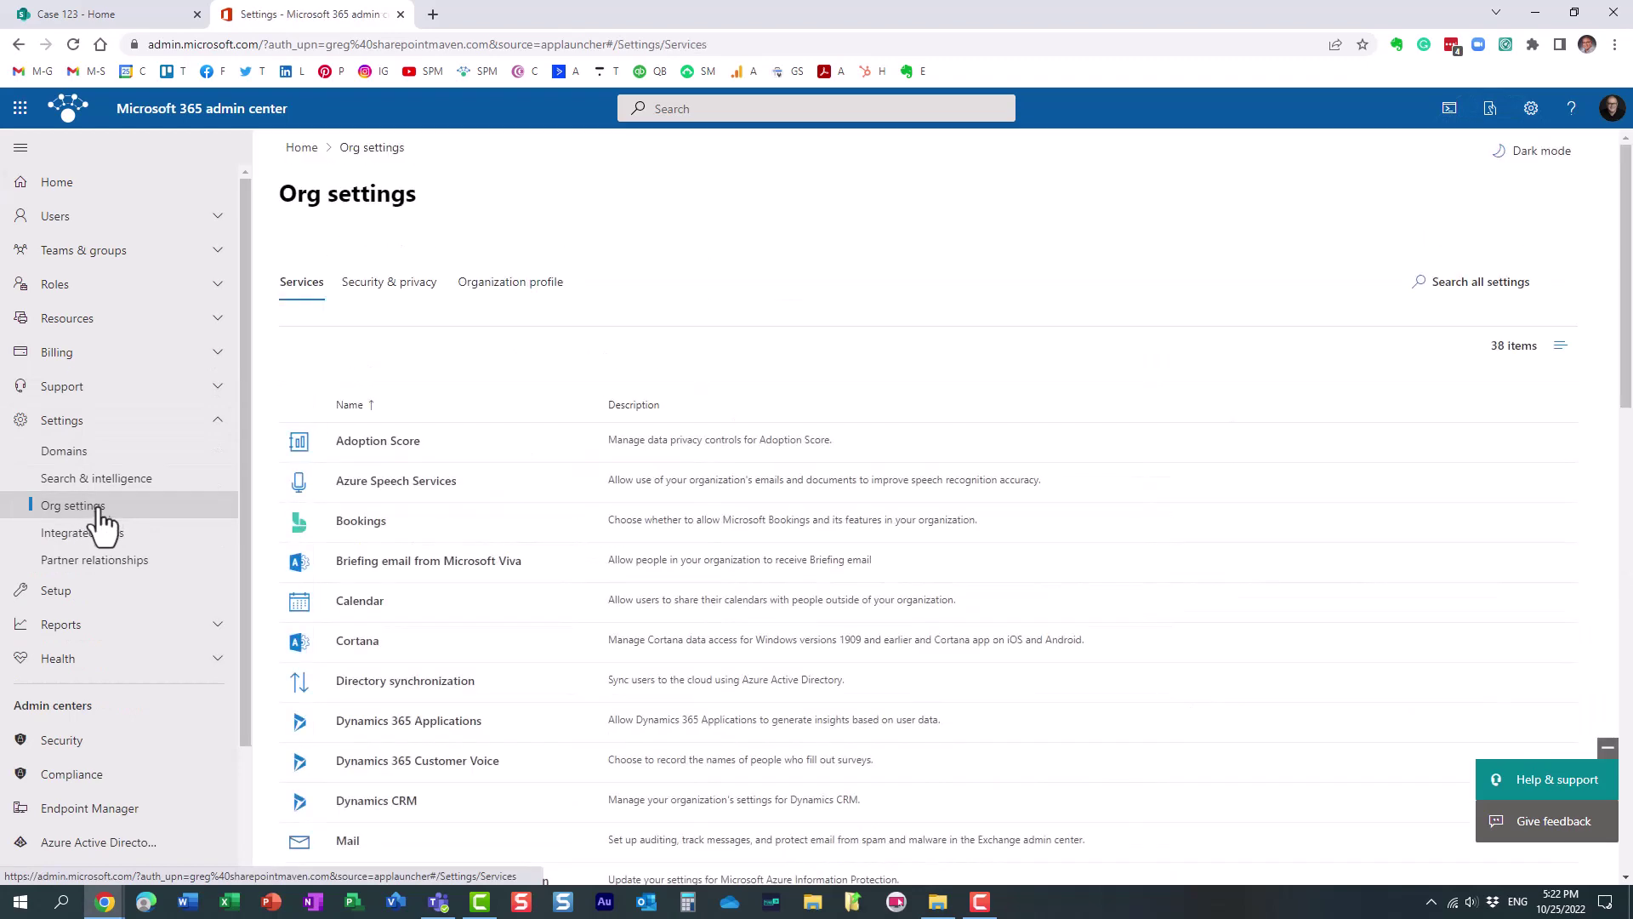
scroll(451, 408, down, 2)
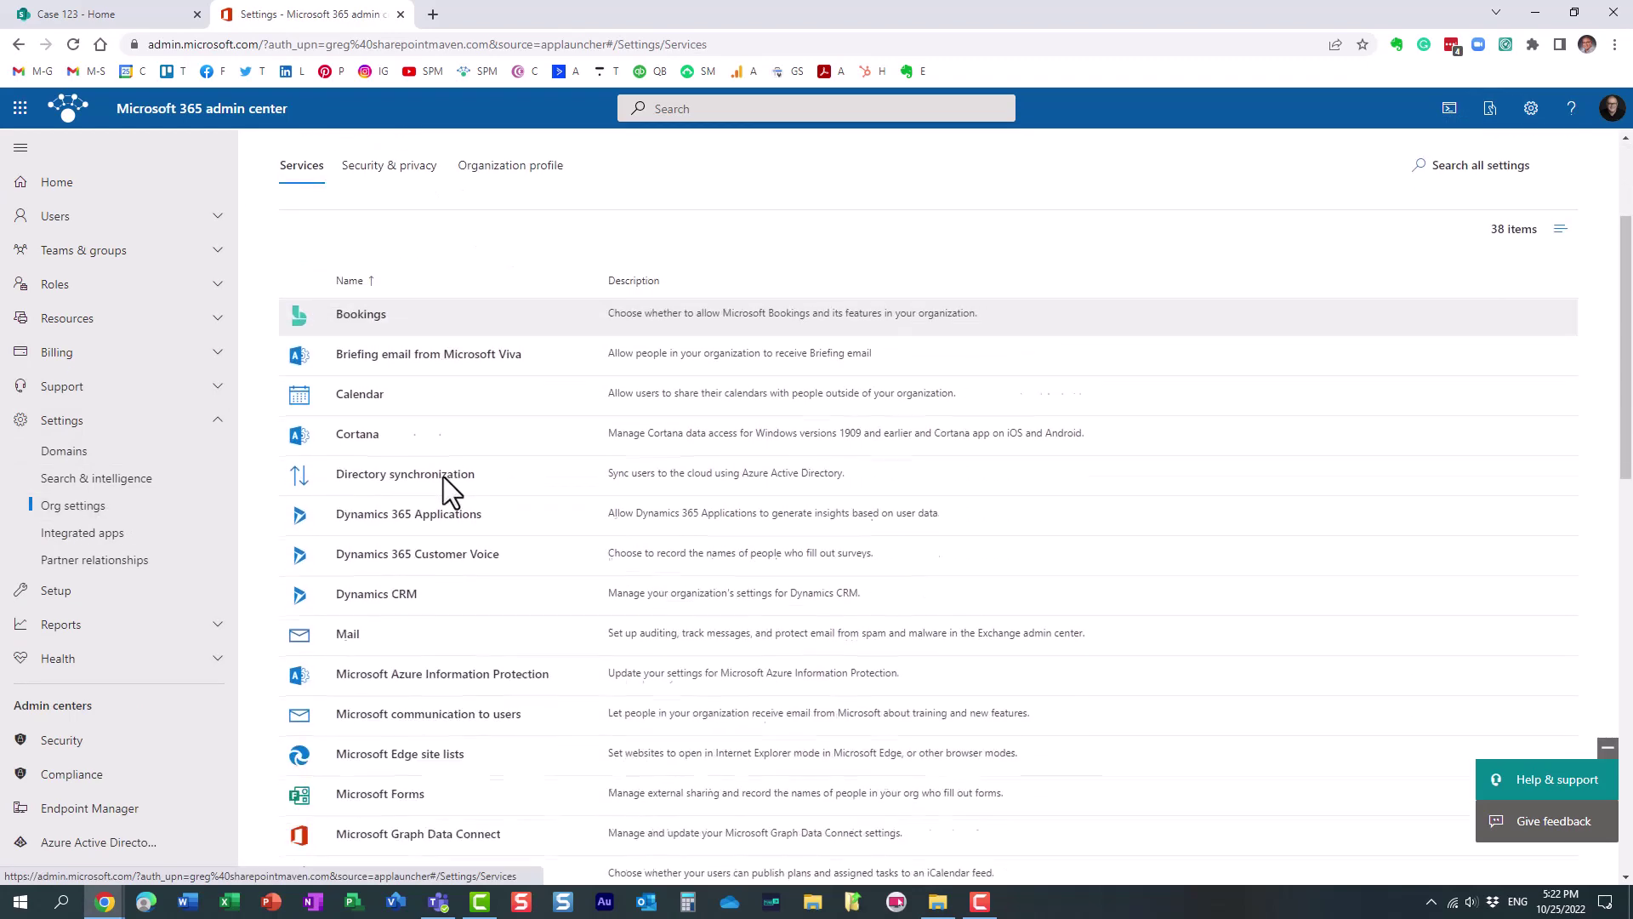
scroll(442, 477, down, 5)
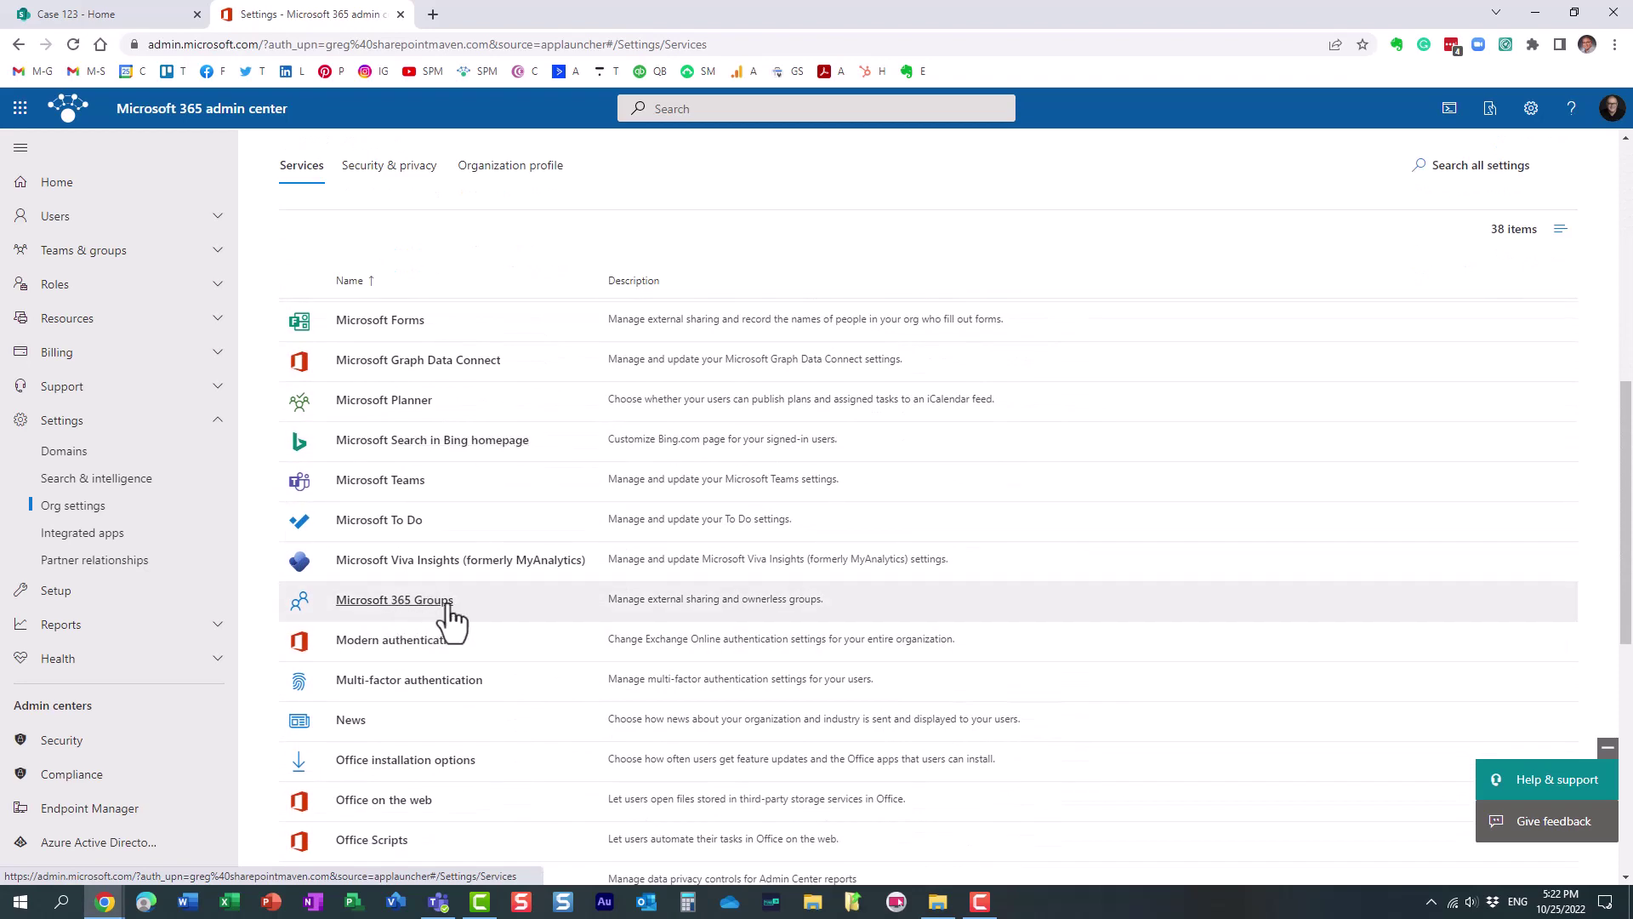
click(413, 605)
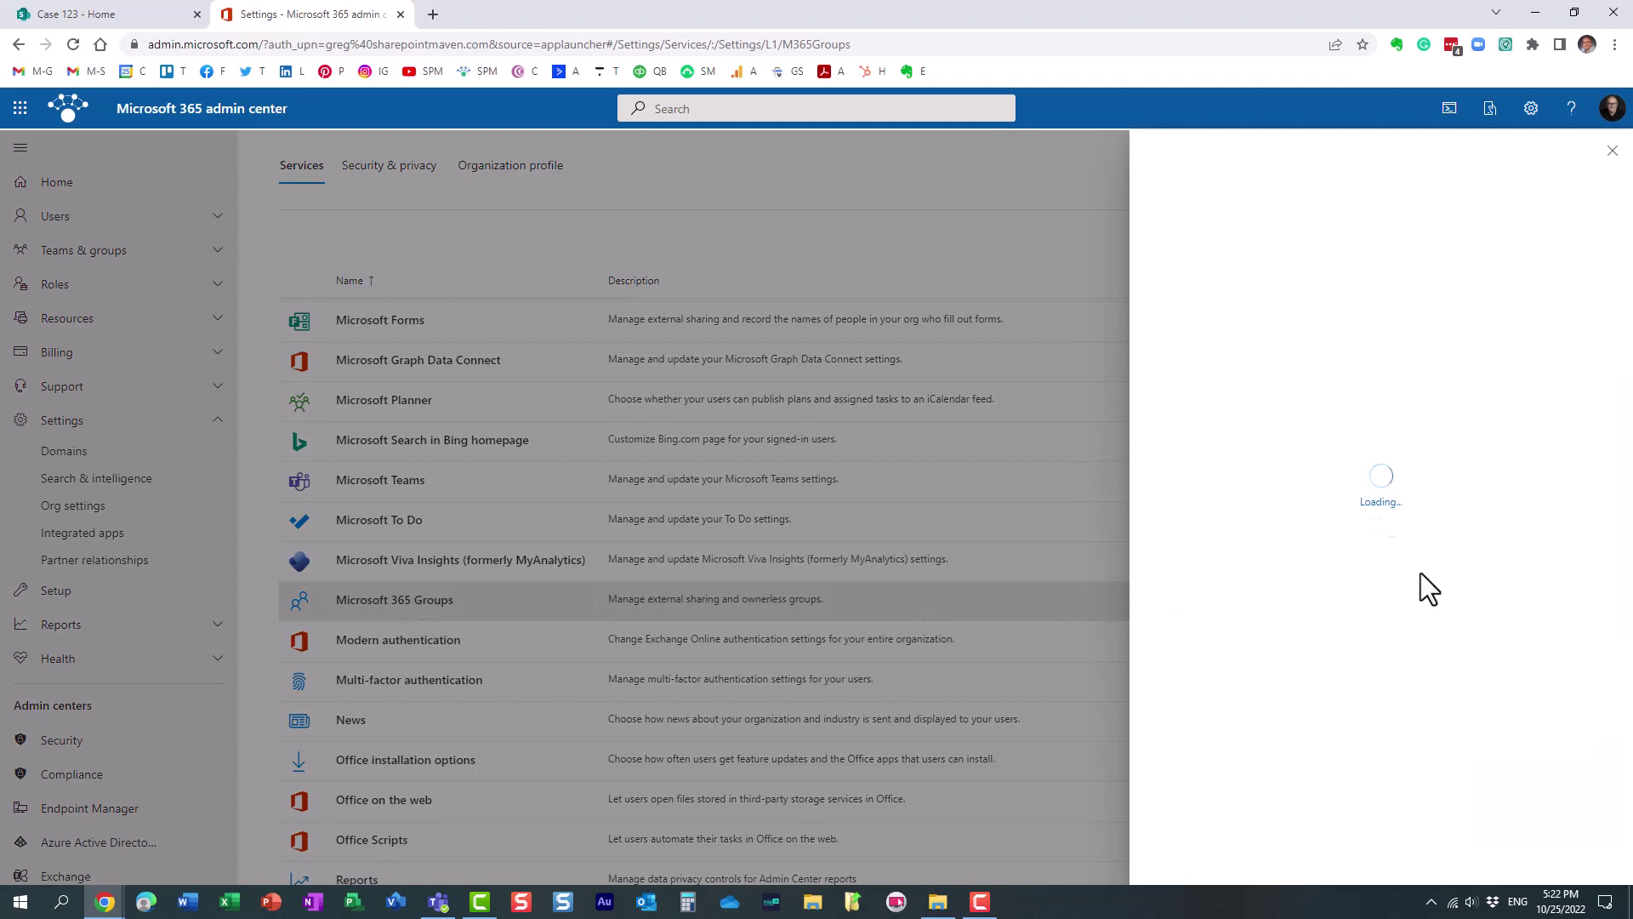
Toggle the ask-members-to-own-ownerless-groups checkbox off and back on, leaving it enabled.
scroll(1276, 502, down, 2)
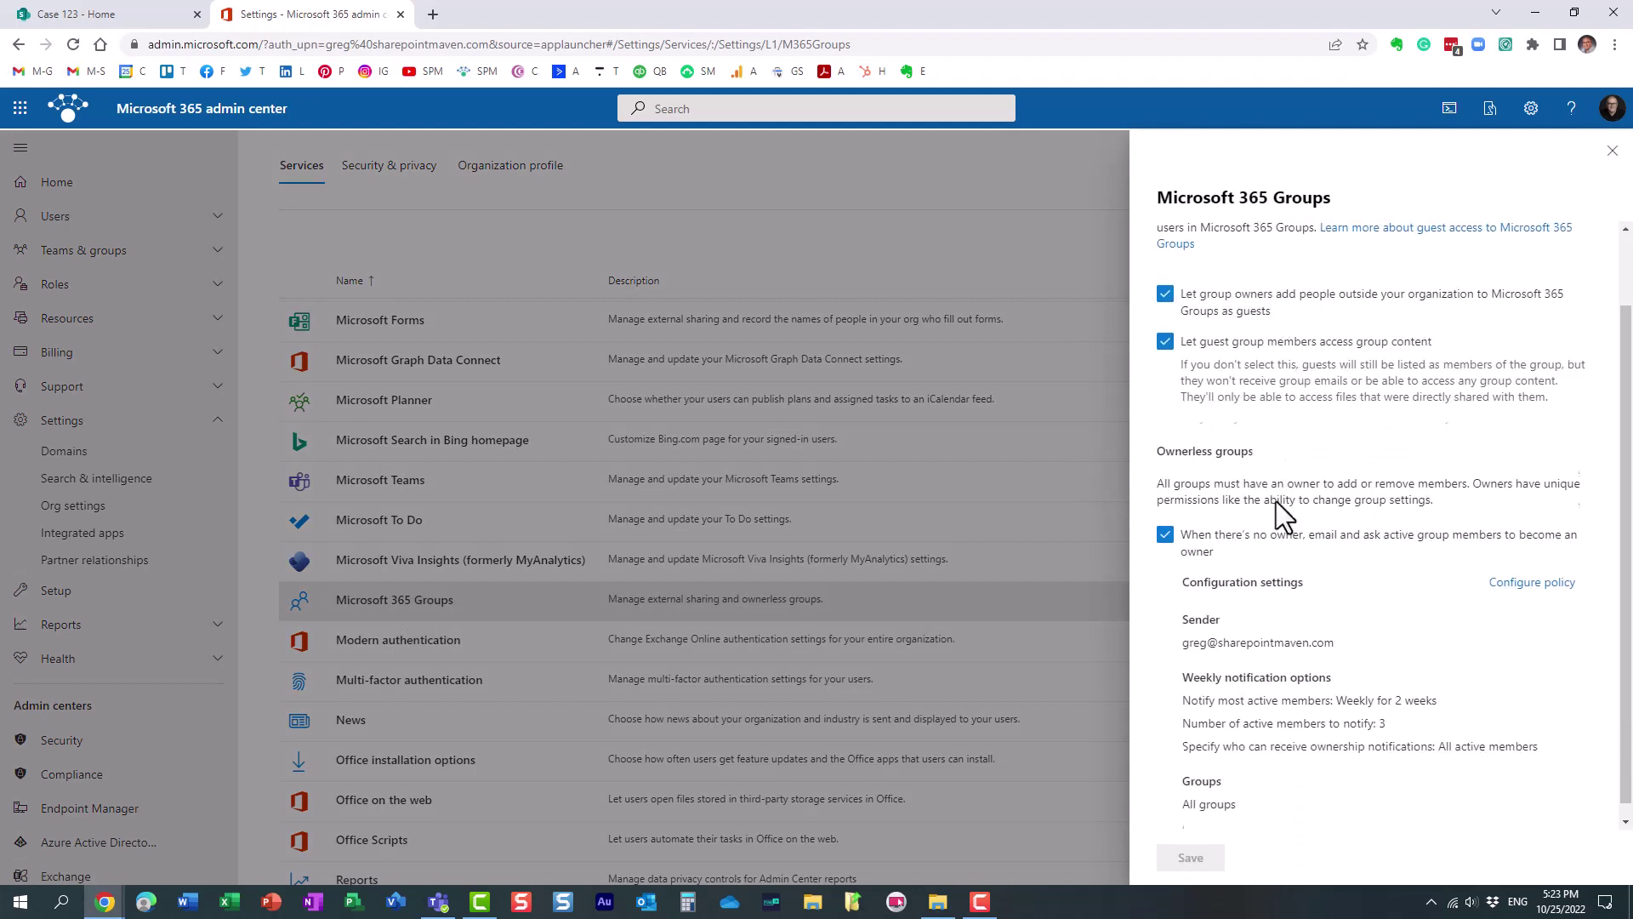
scroll(1276, 502, up, 2)
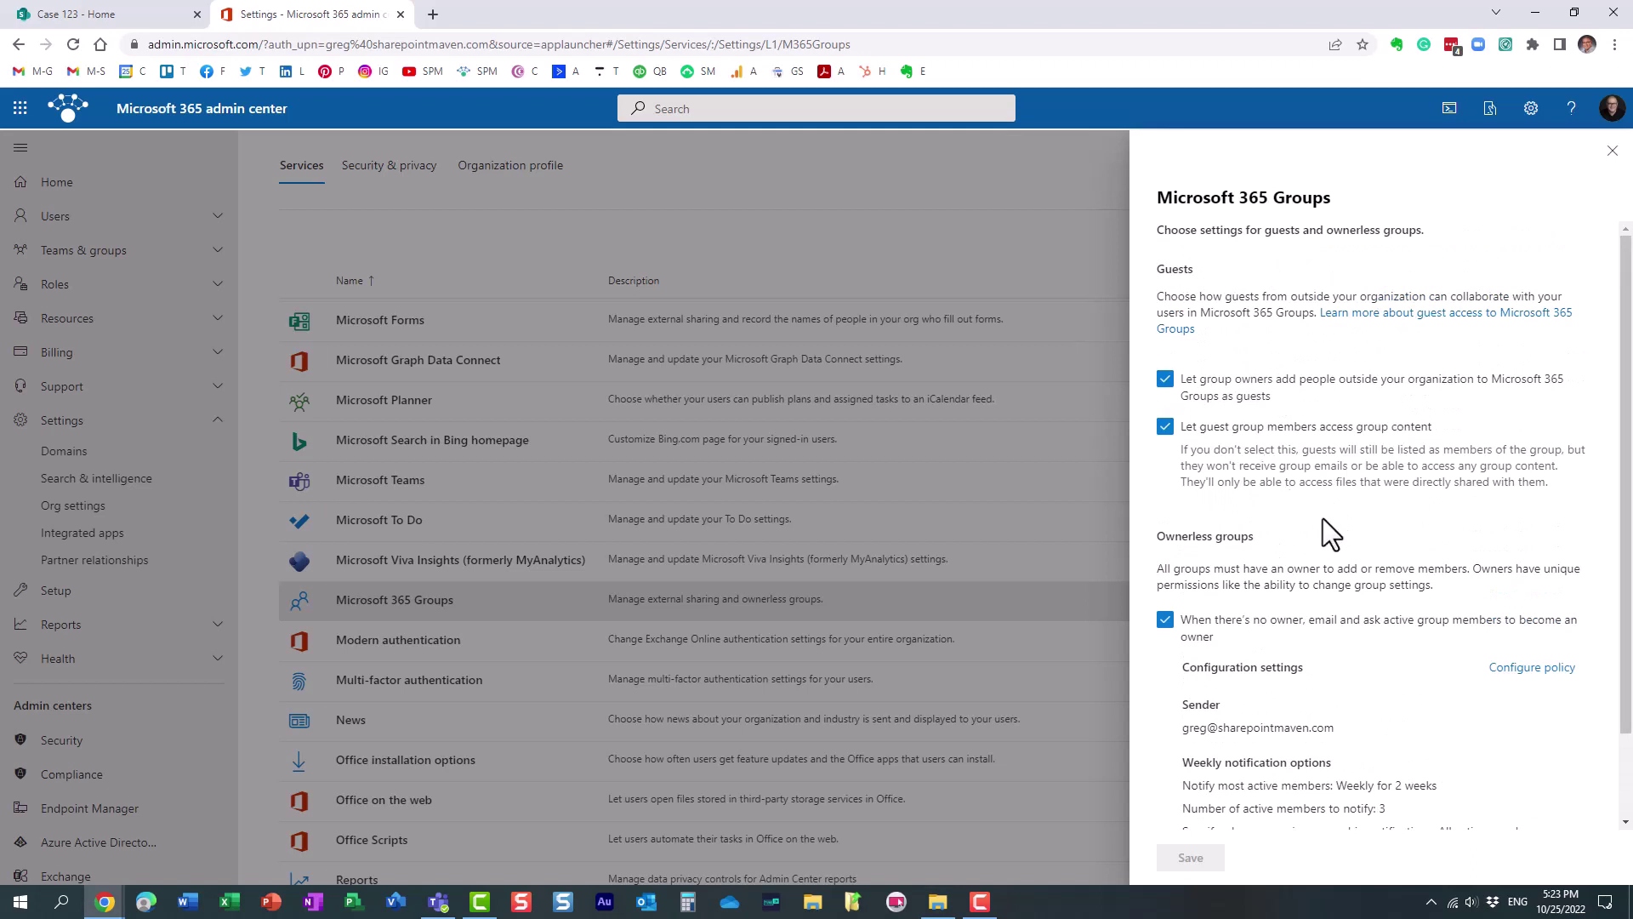
scroll(1323, 521, down, 2)
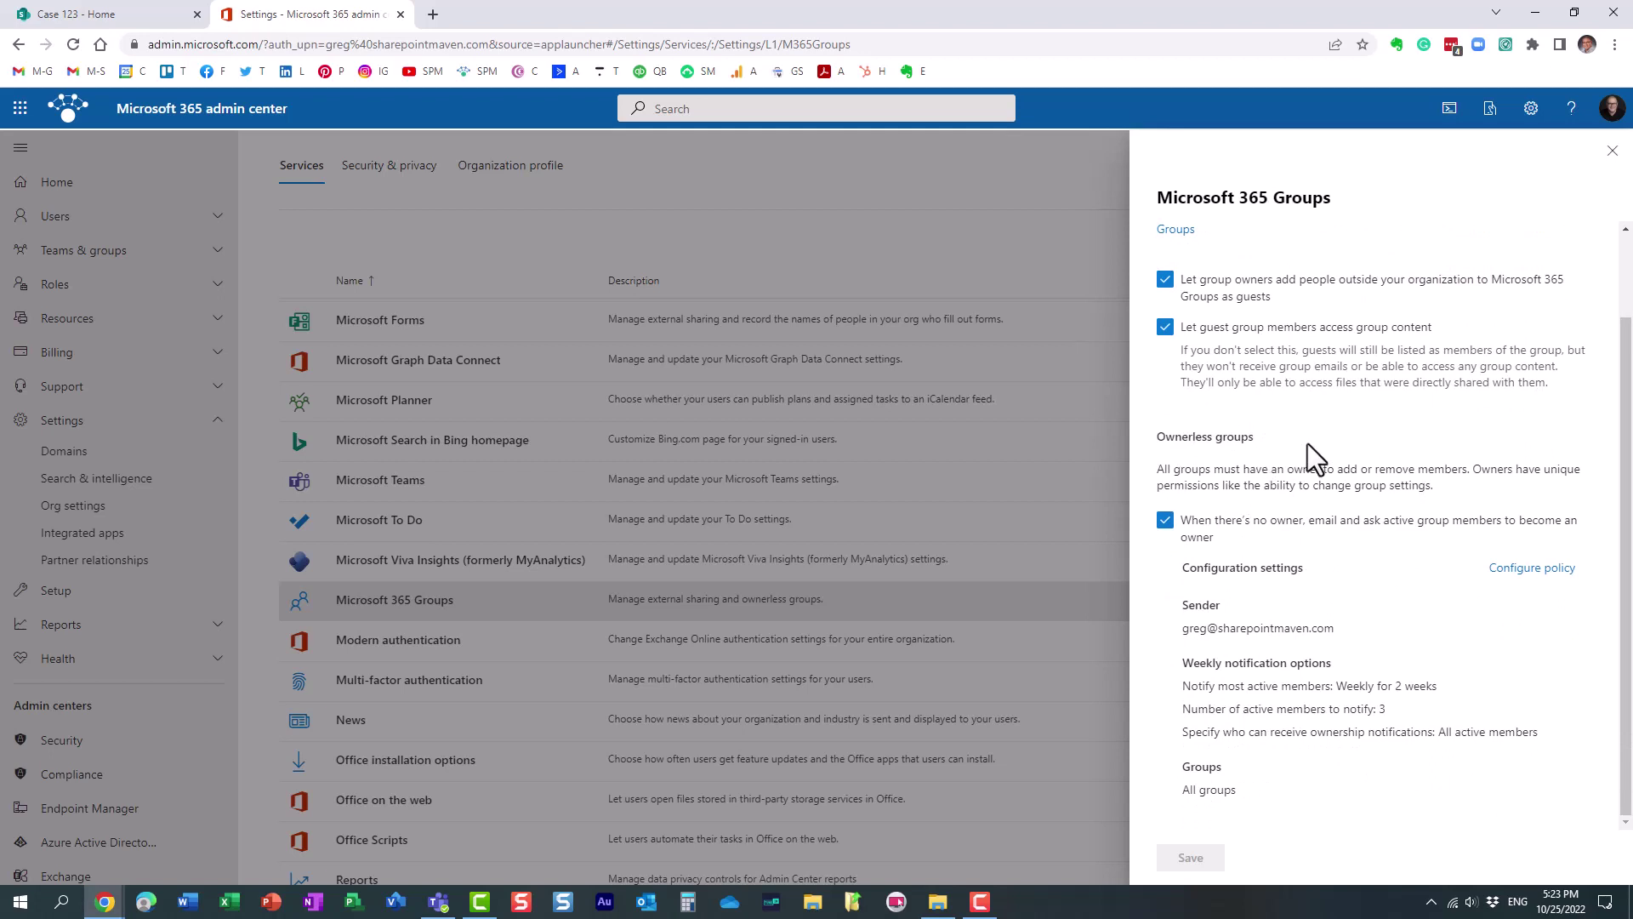
click(1165, 522)
click(1167, 524)
Configure the ownerless group policy to notify 3 of all active members weekly for 2 weeks.
click(1515, 577)
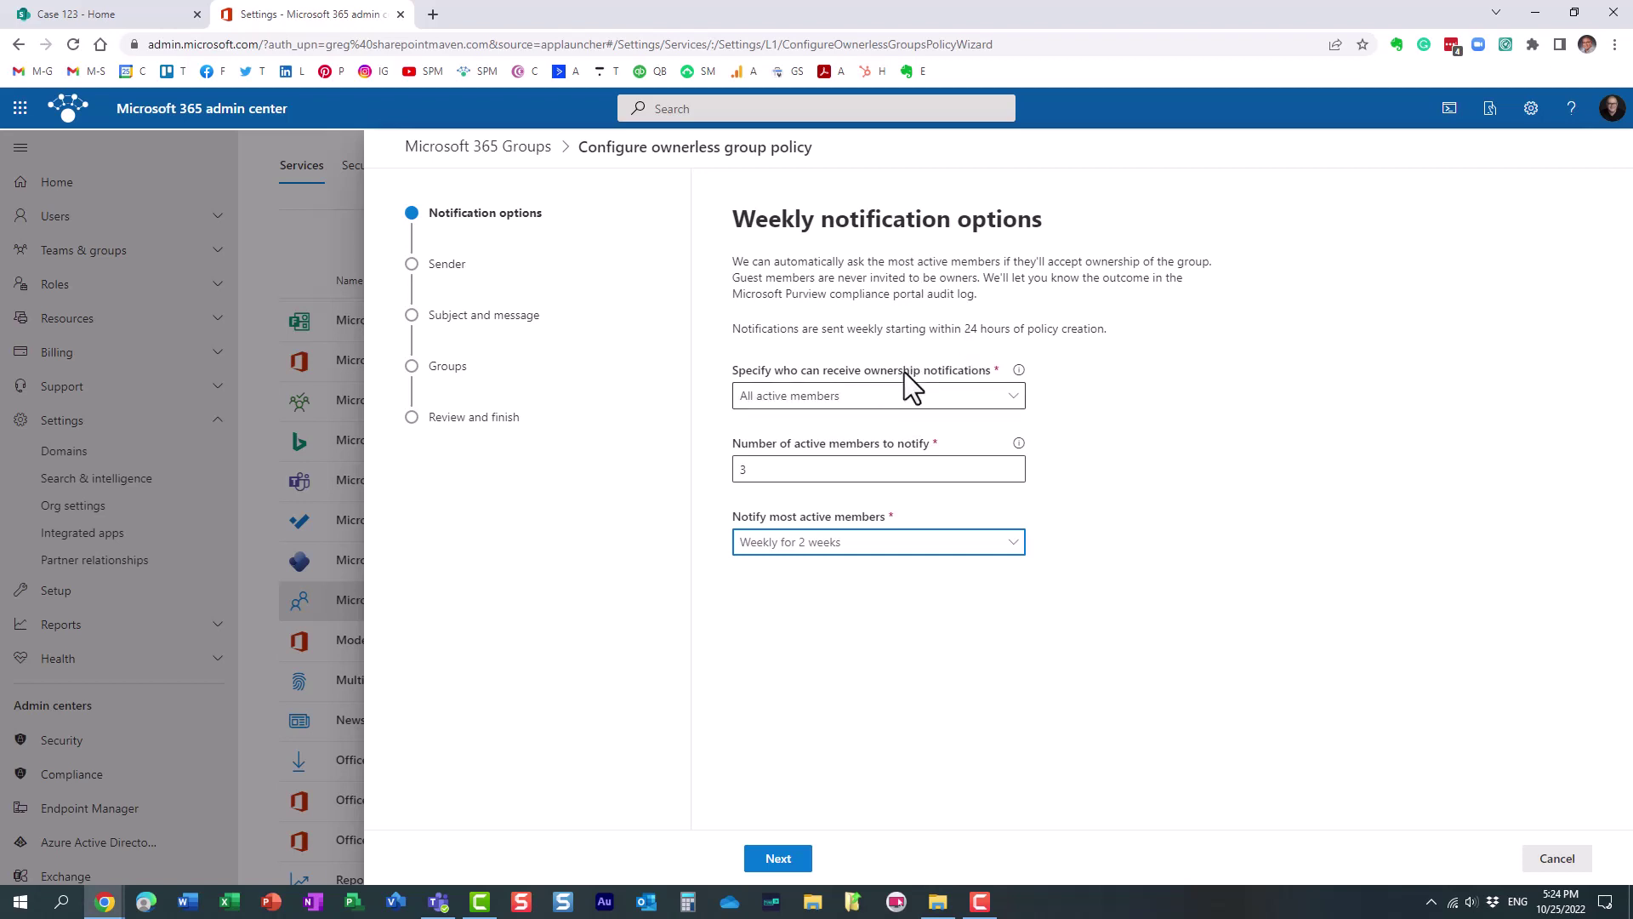
click(927, 398)
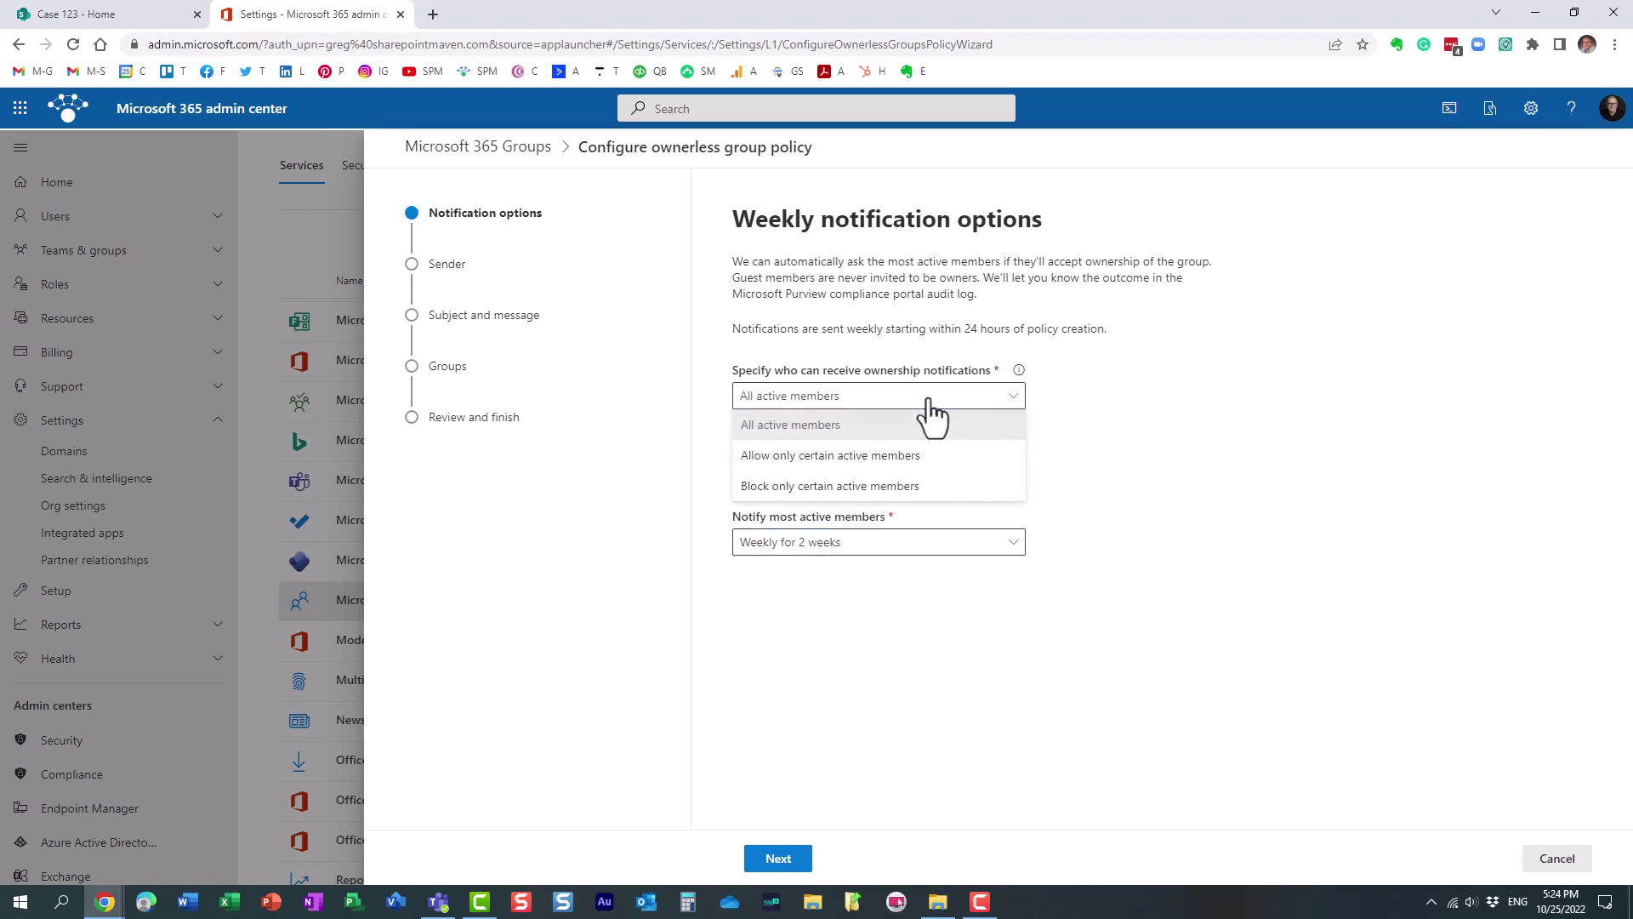
click(1097, 410)
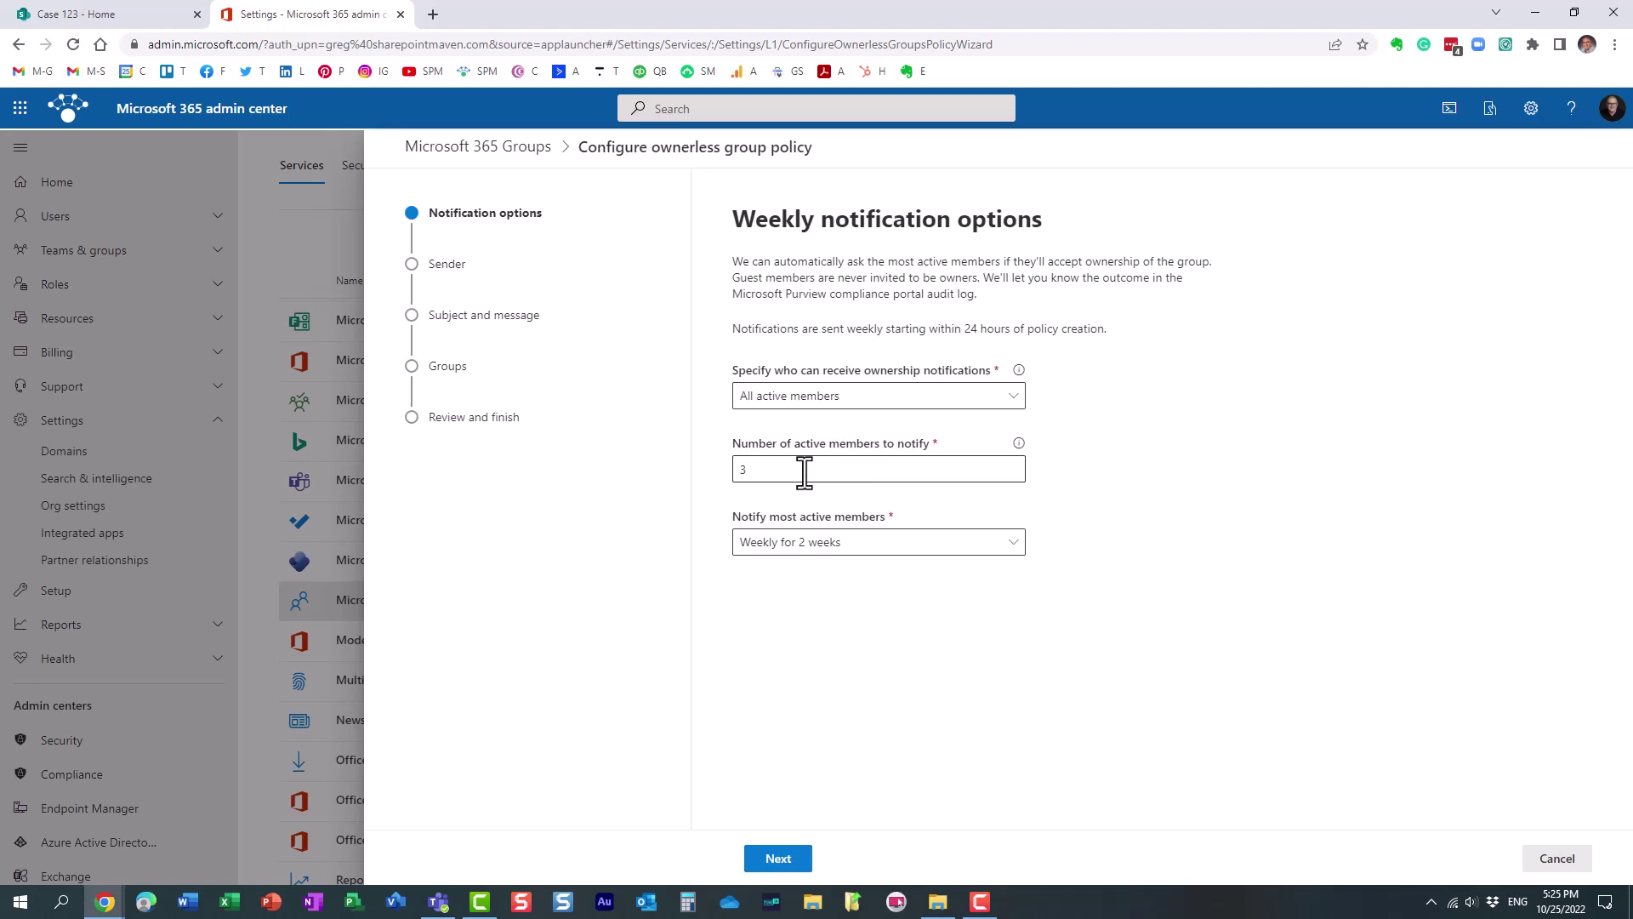
click(835, 548)
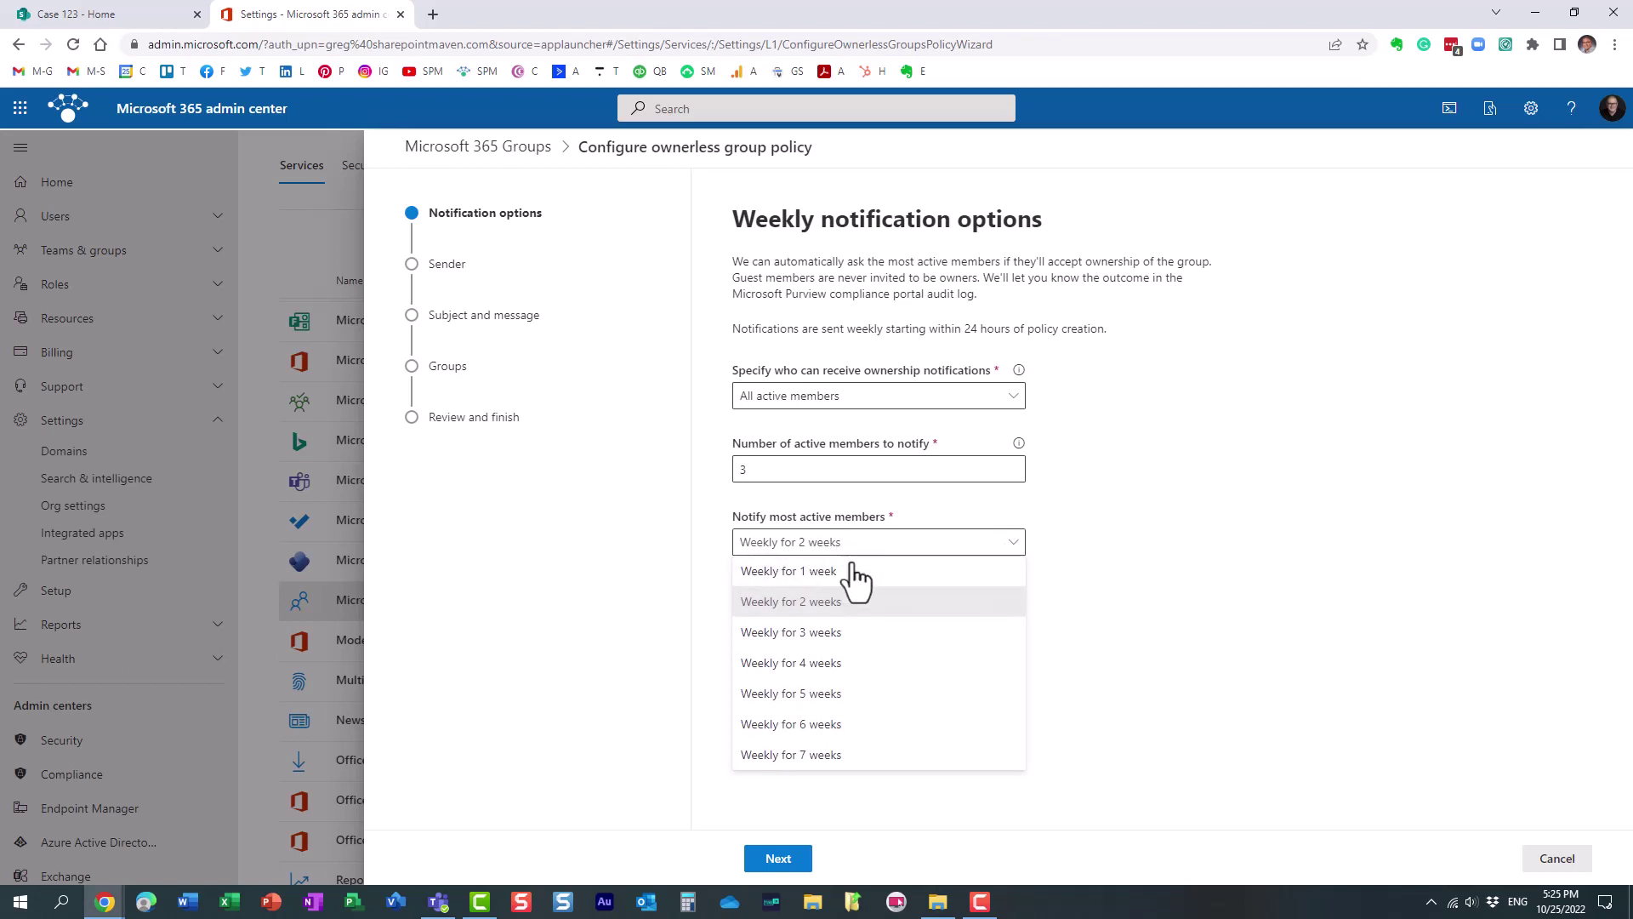
click(1136, 567)
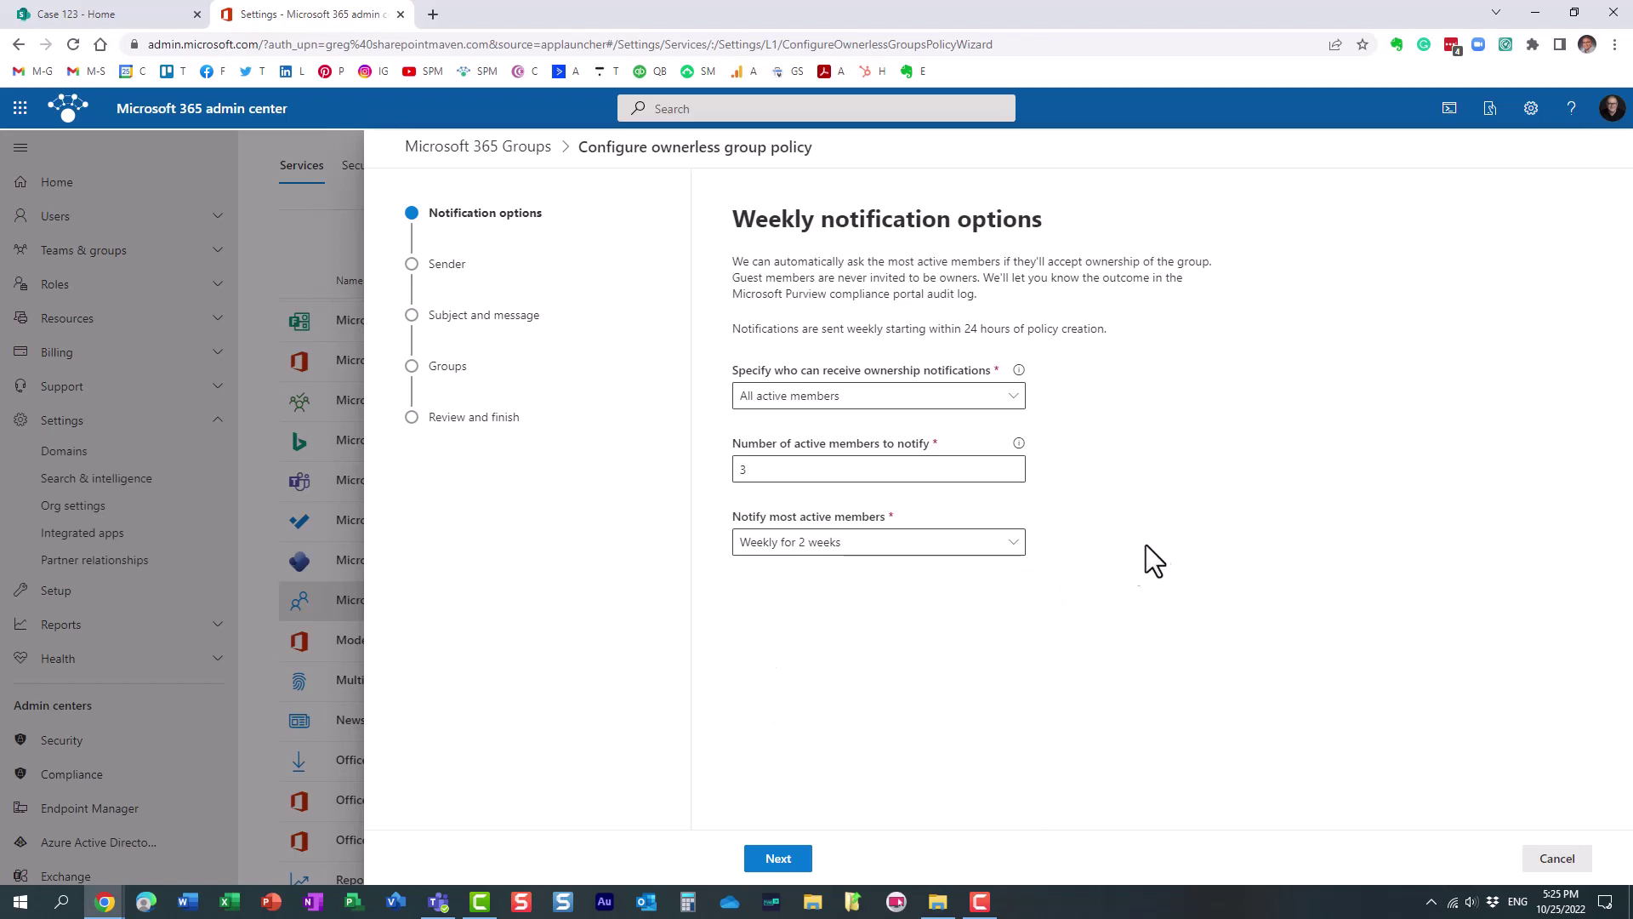
click(781, 861)
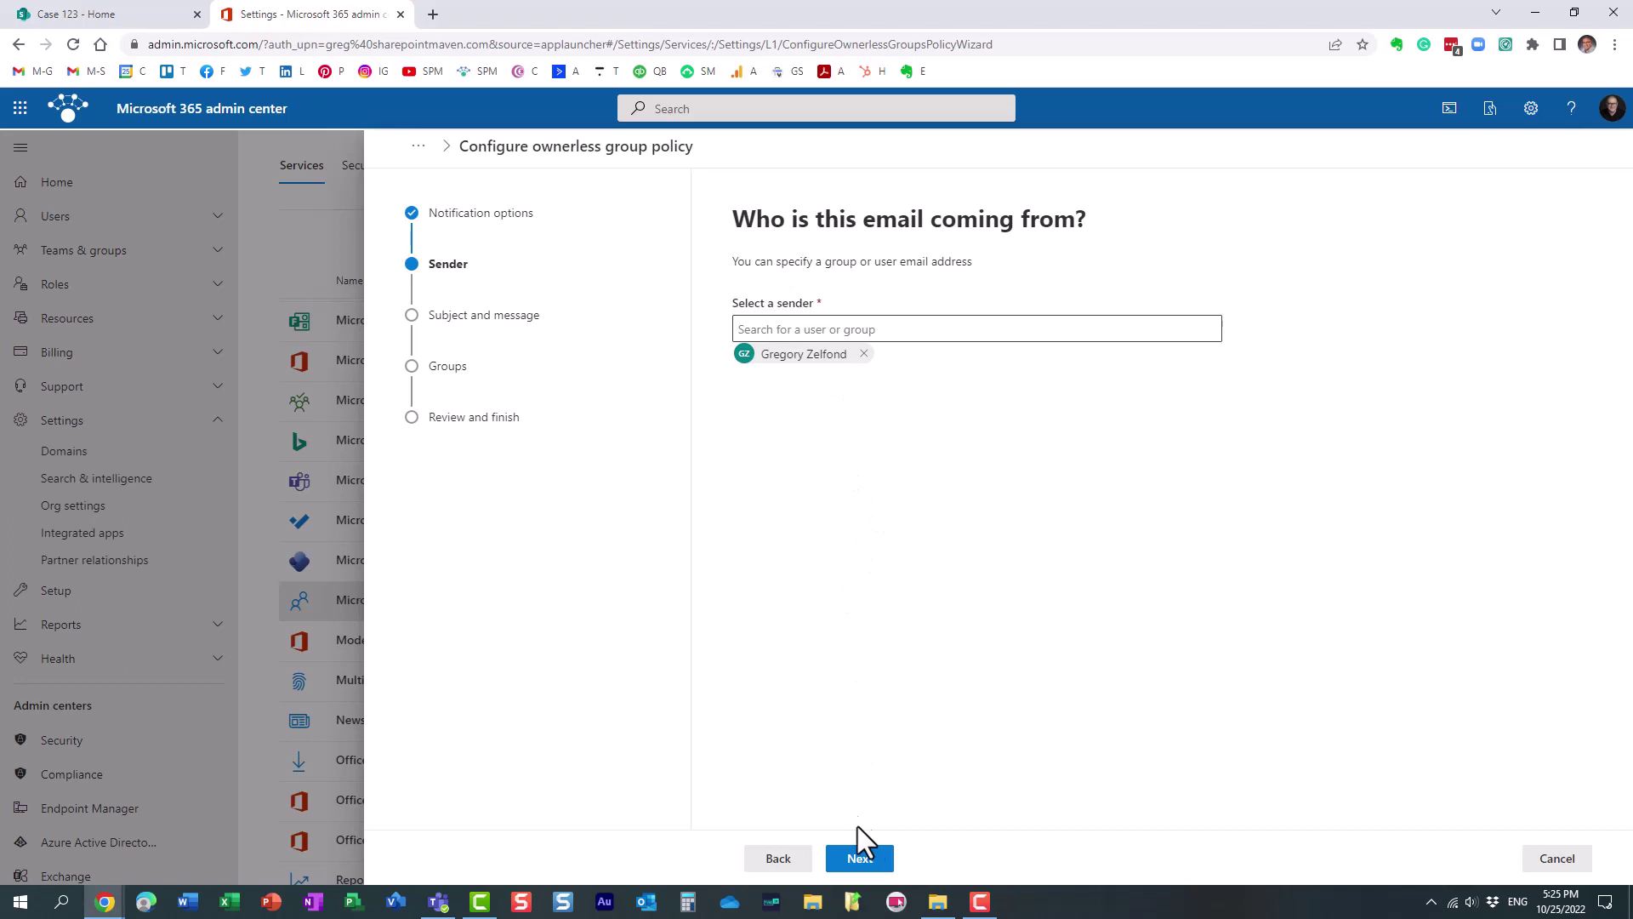
Keep the default sender and the prefilled email subject and message unchanged.
click(869, 859)
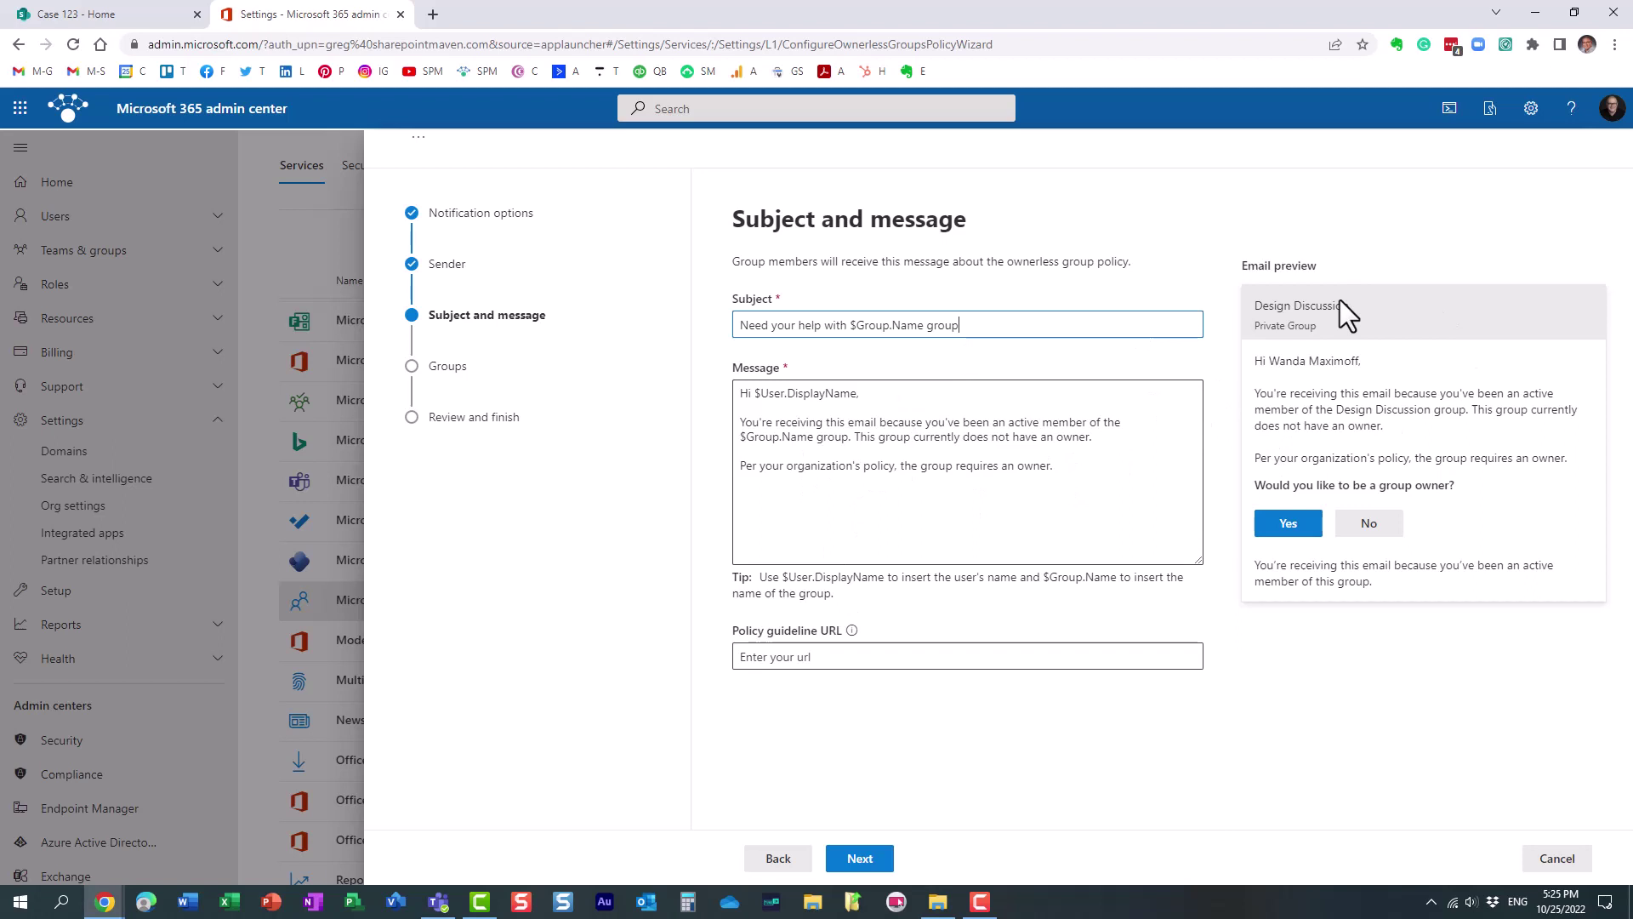
click(876, 855)
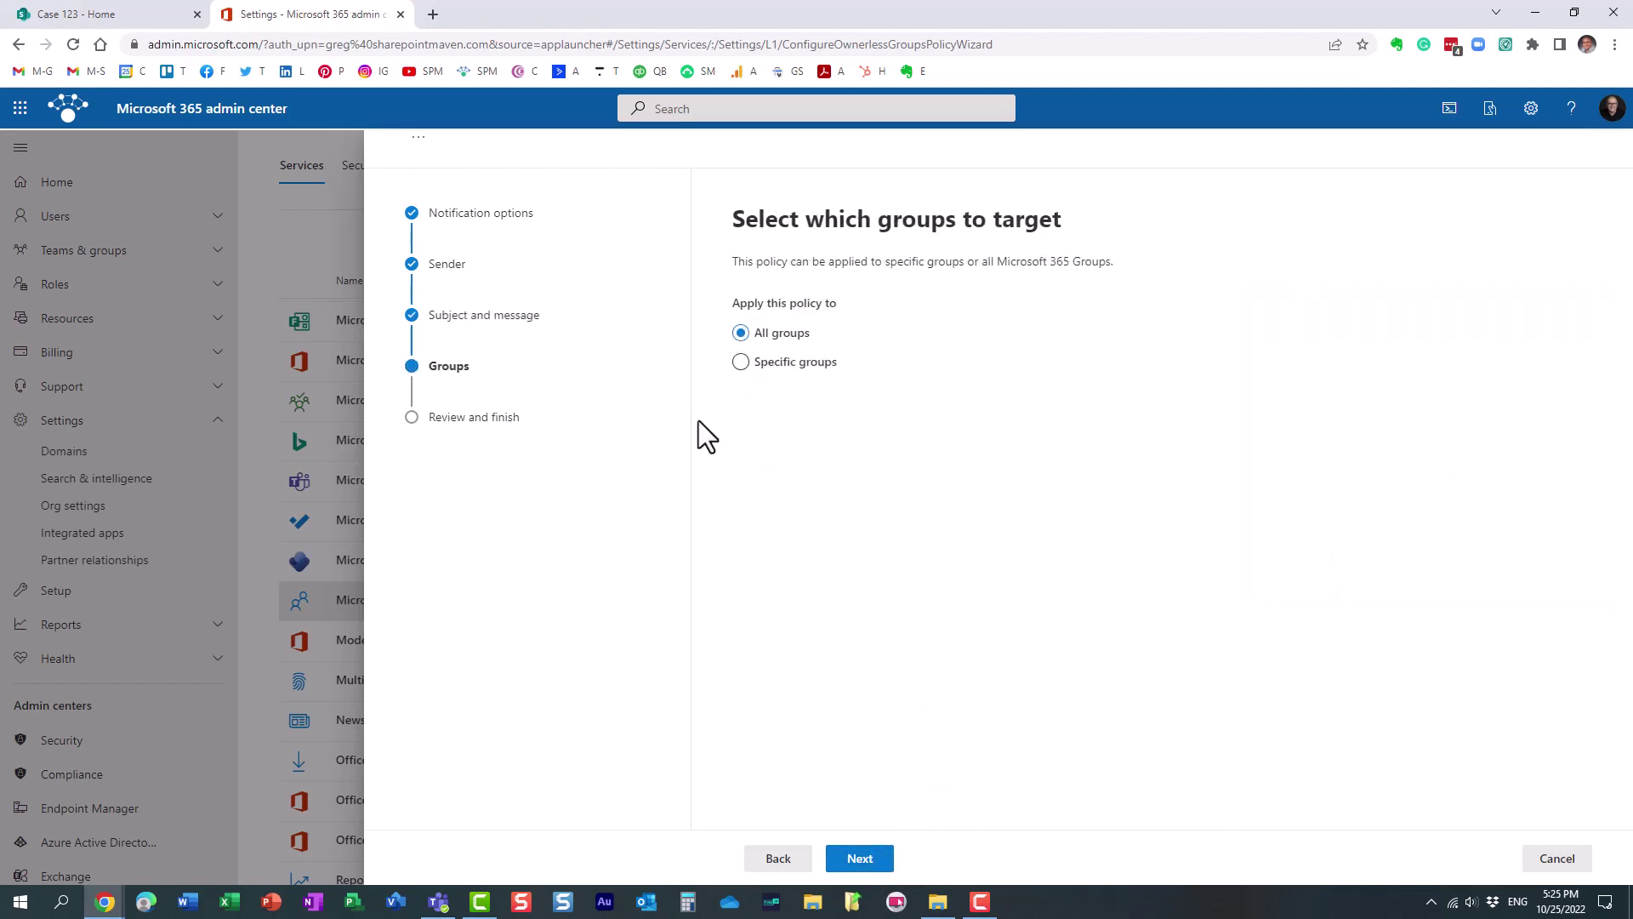
Keep All groups as the policy target instead of Specific groups, and reach Review and finish.
click(740, 364)
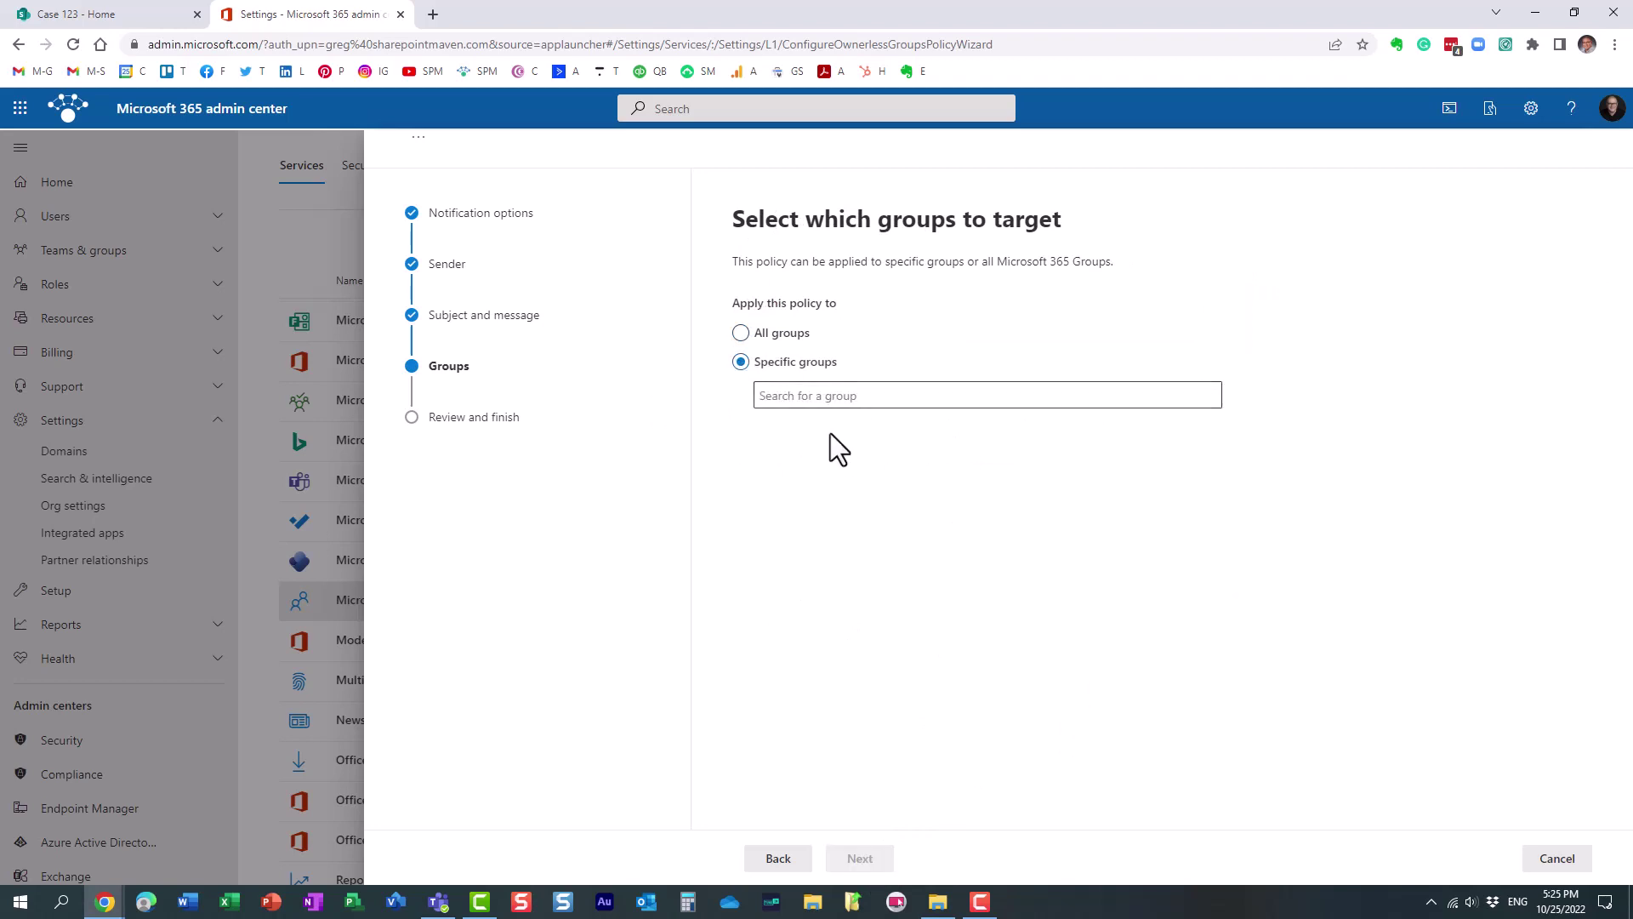
click(739, 334)
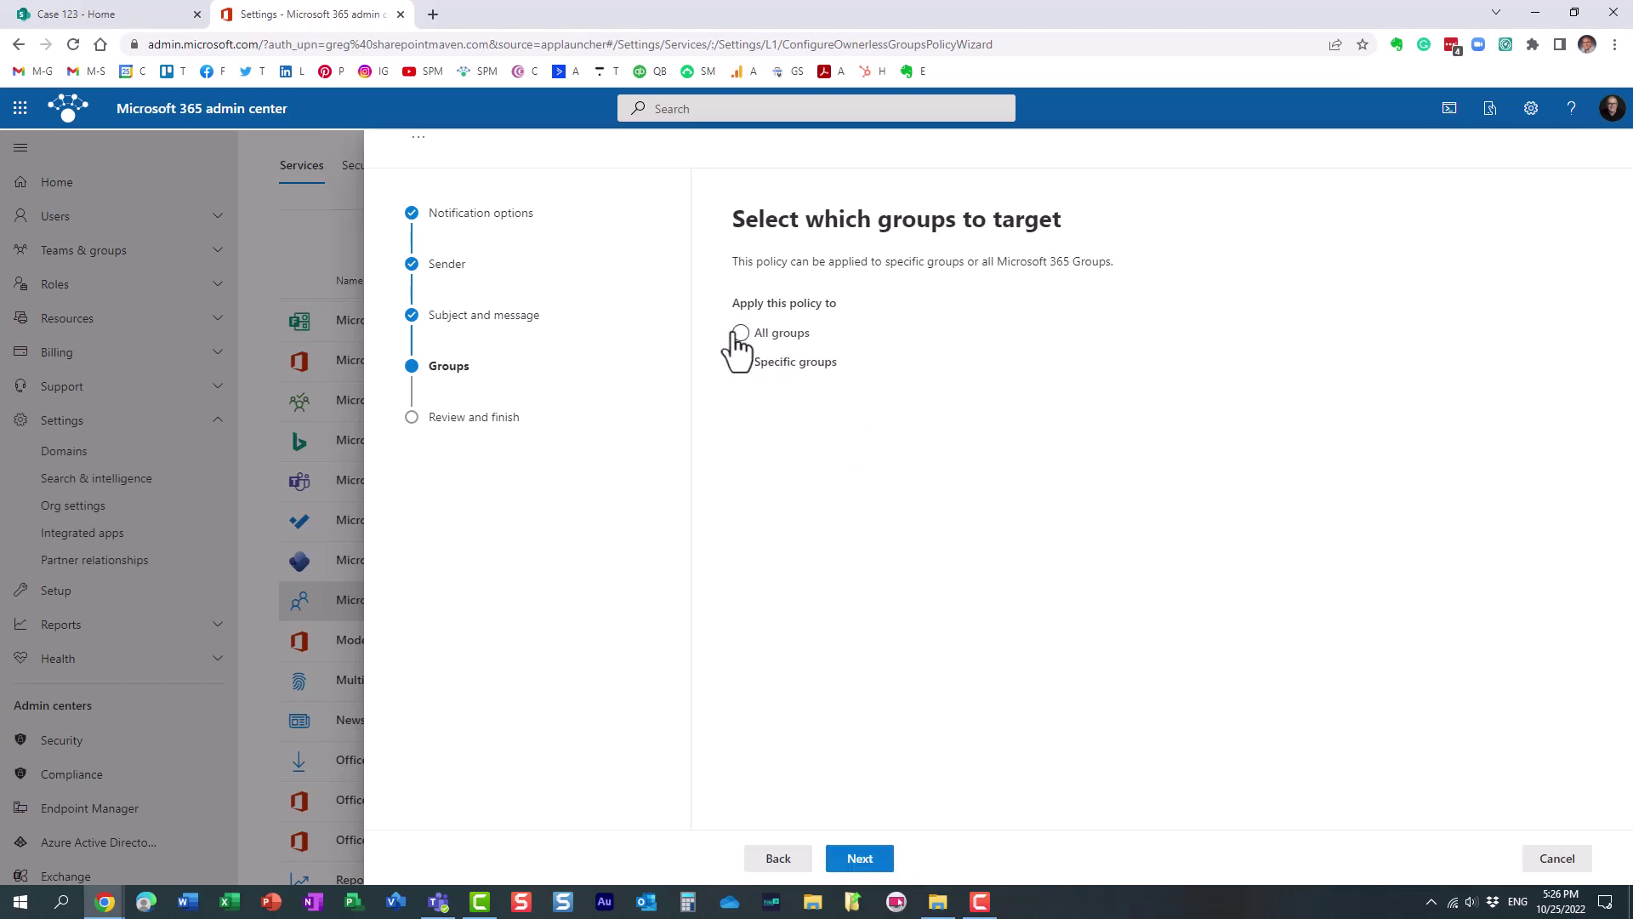
click(861, 859)
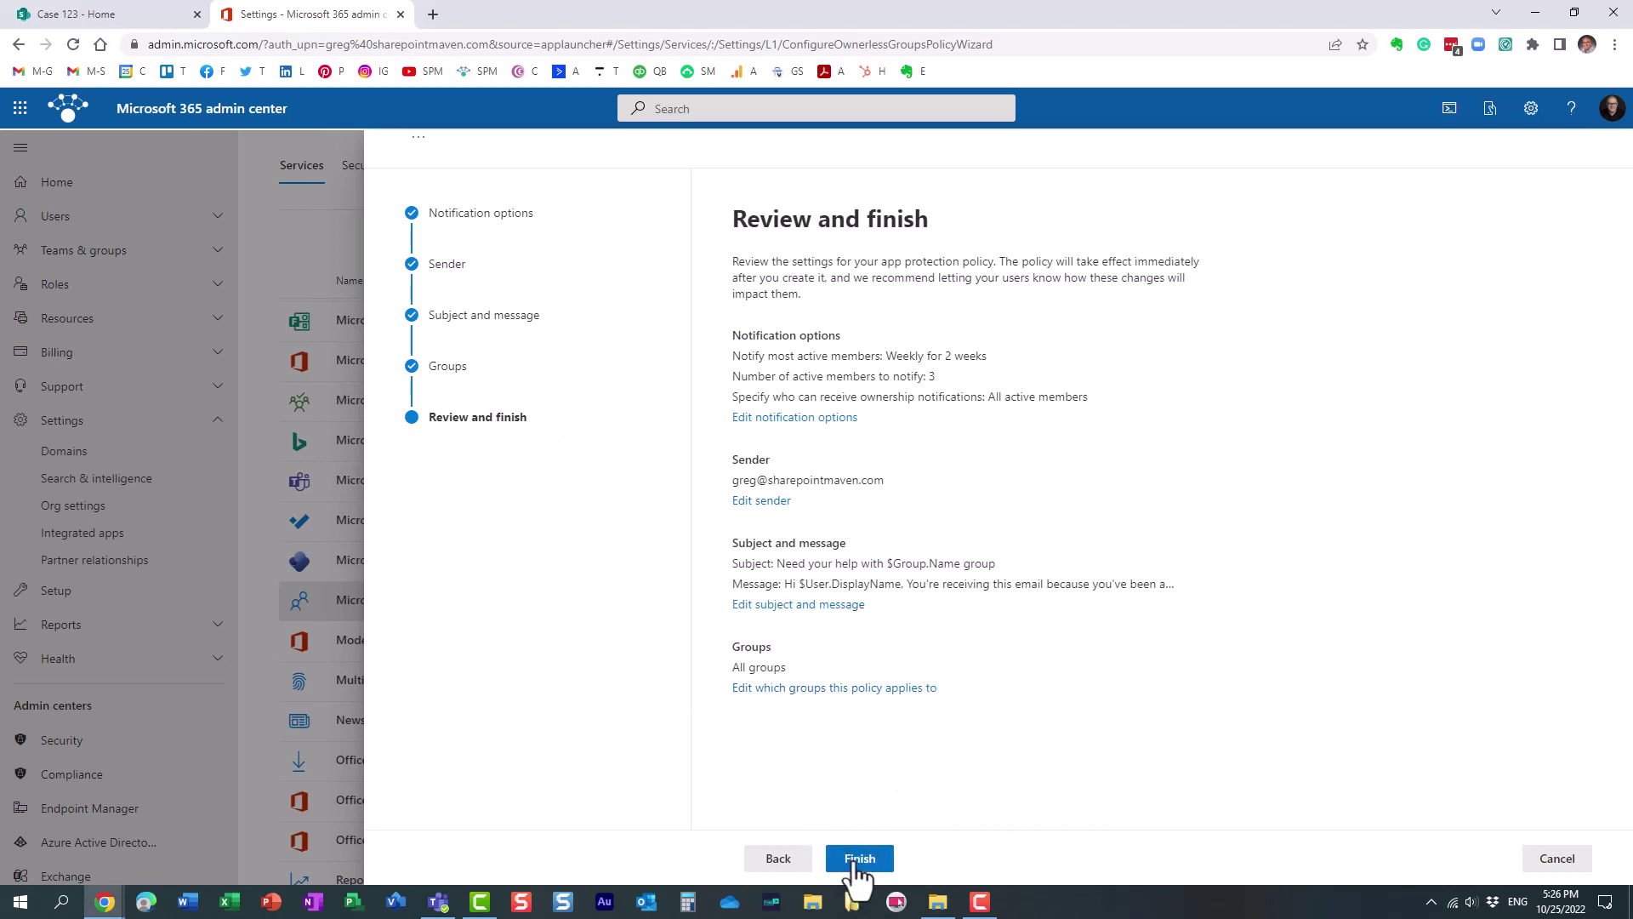
Cancel the policy wizard and close the Microsoft 365 Groups settings panel.
click(1556, 858)
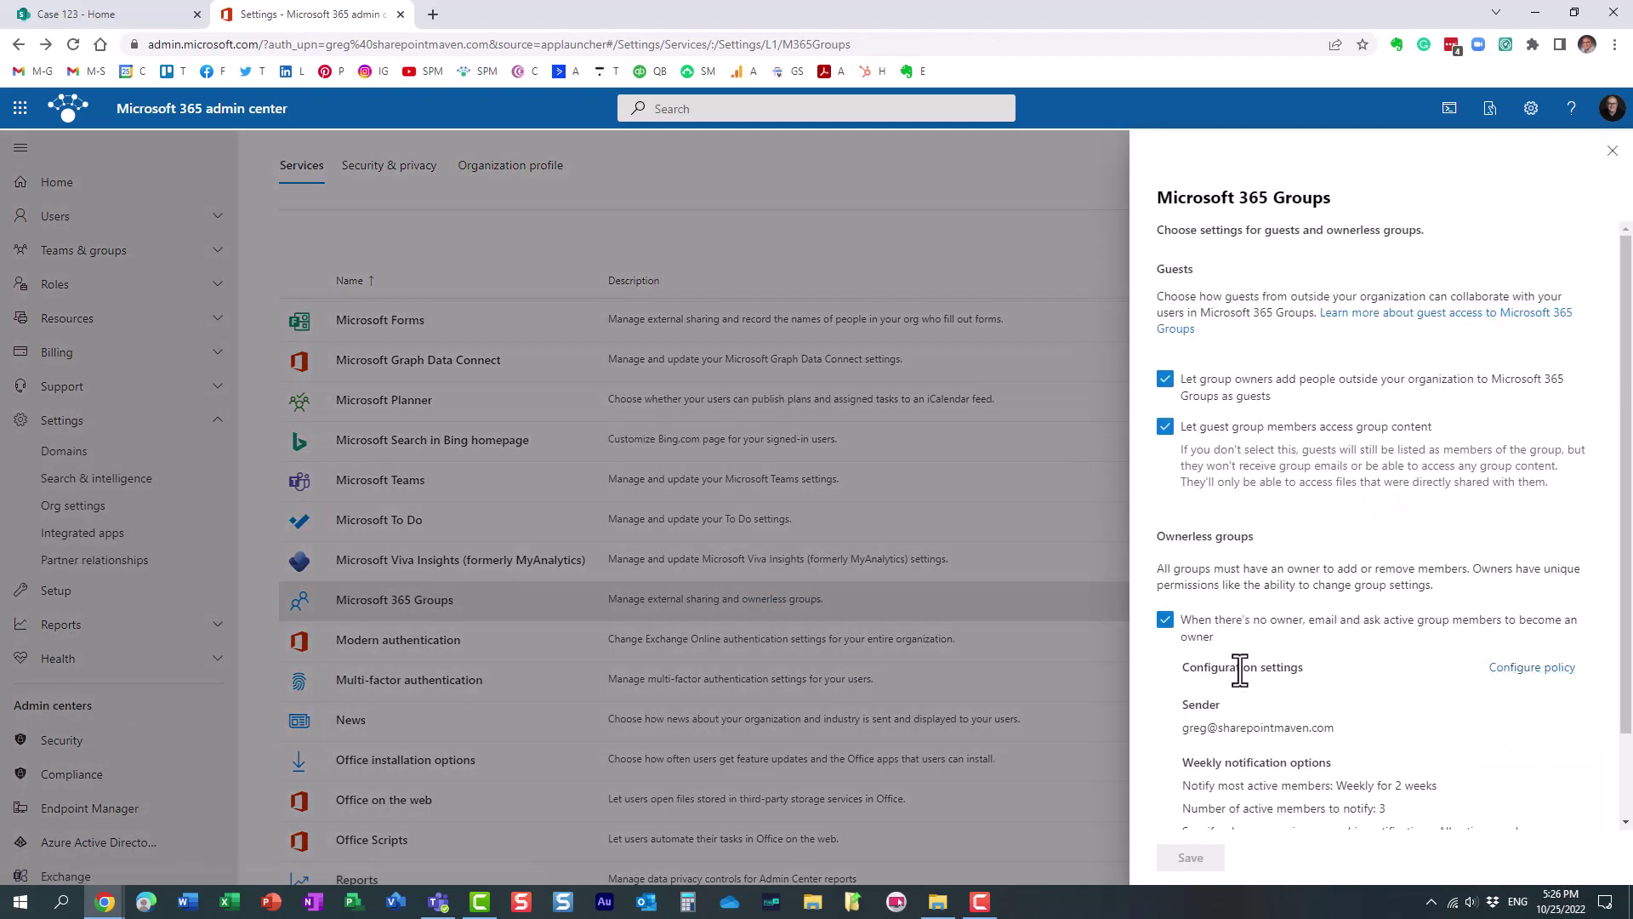
scroll(1239, 668, down, 2)
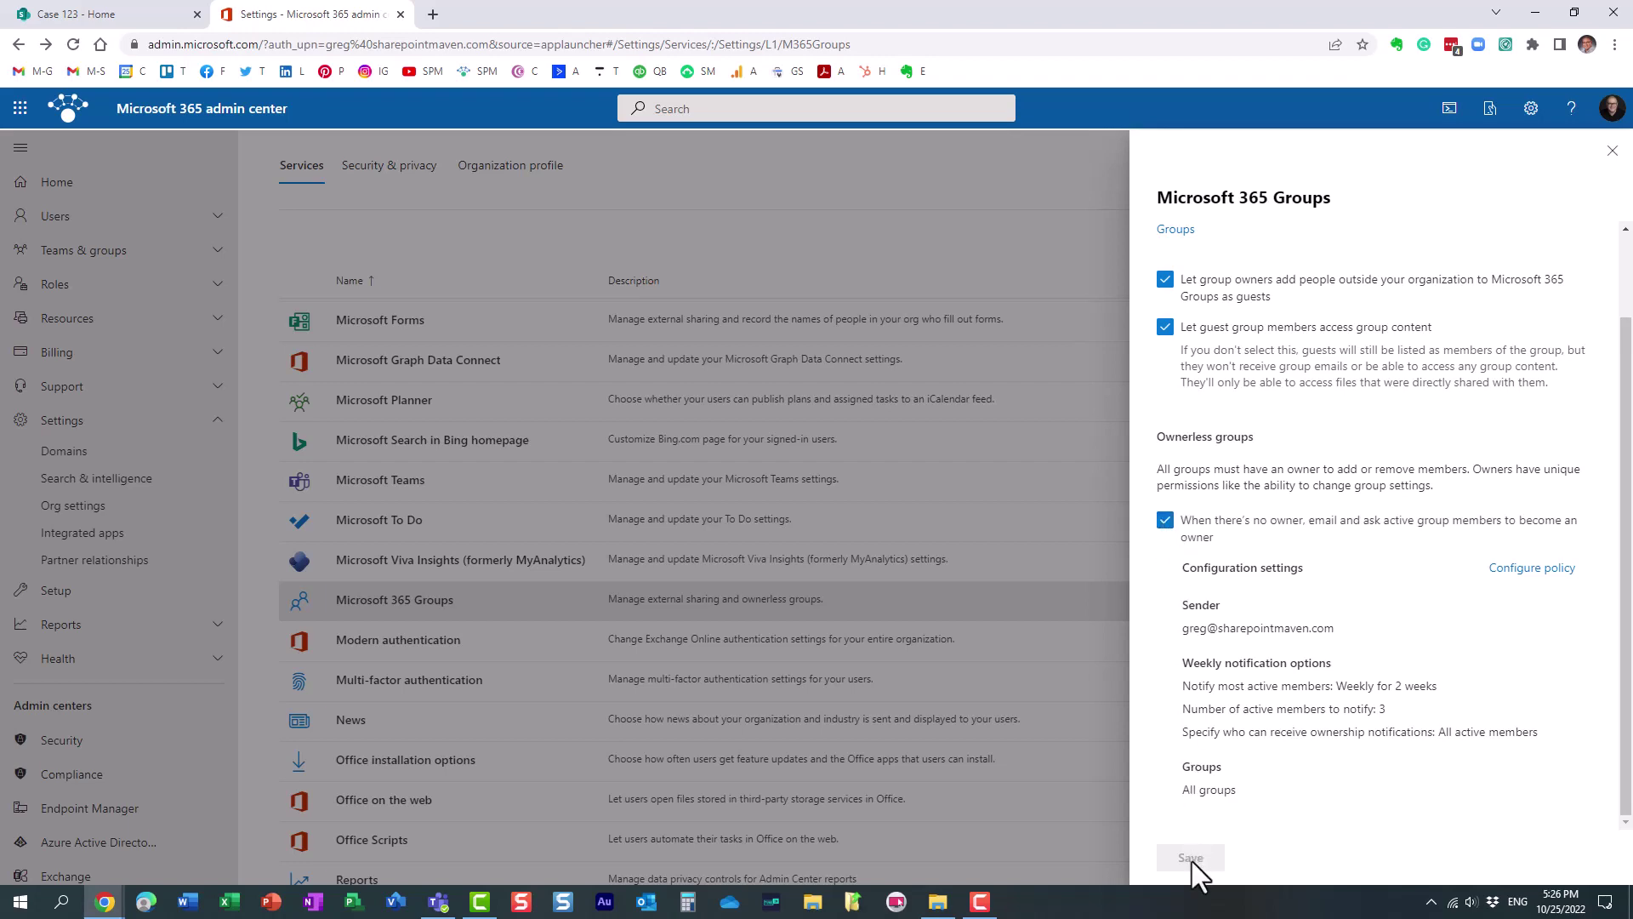
click(1612, 150)
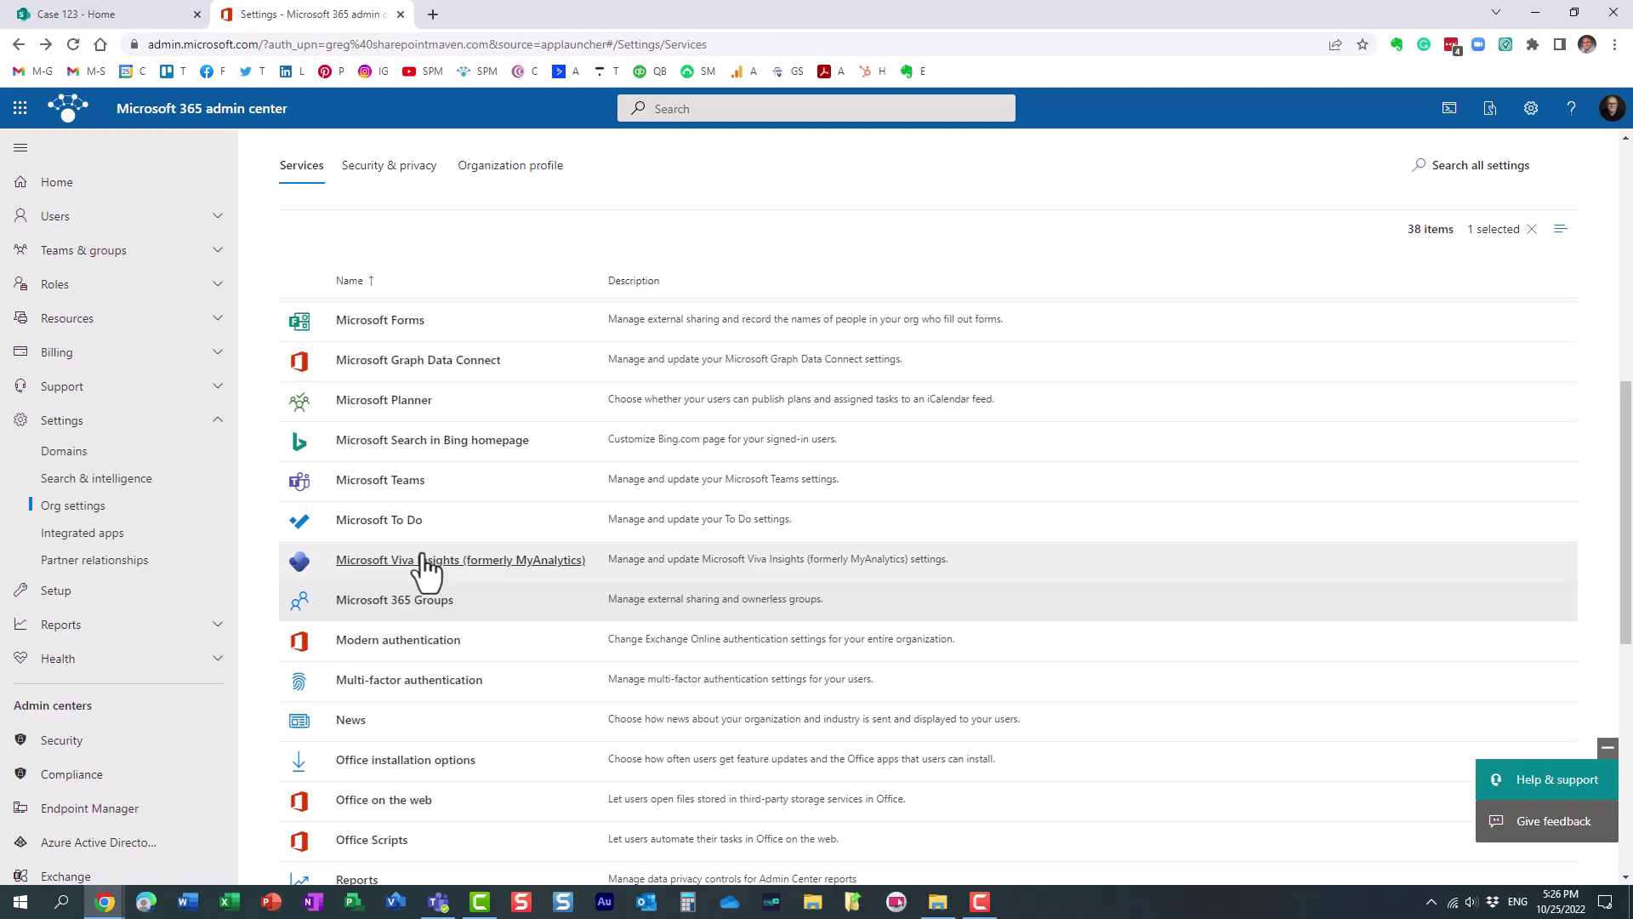
click(105, 901)
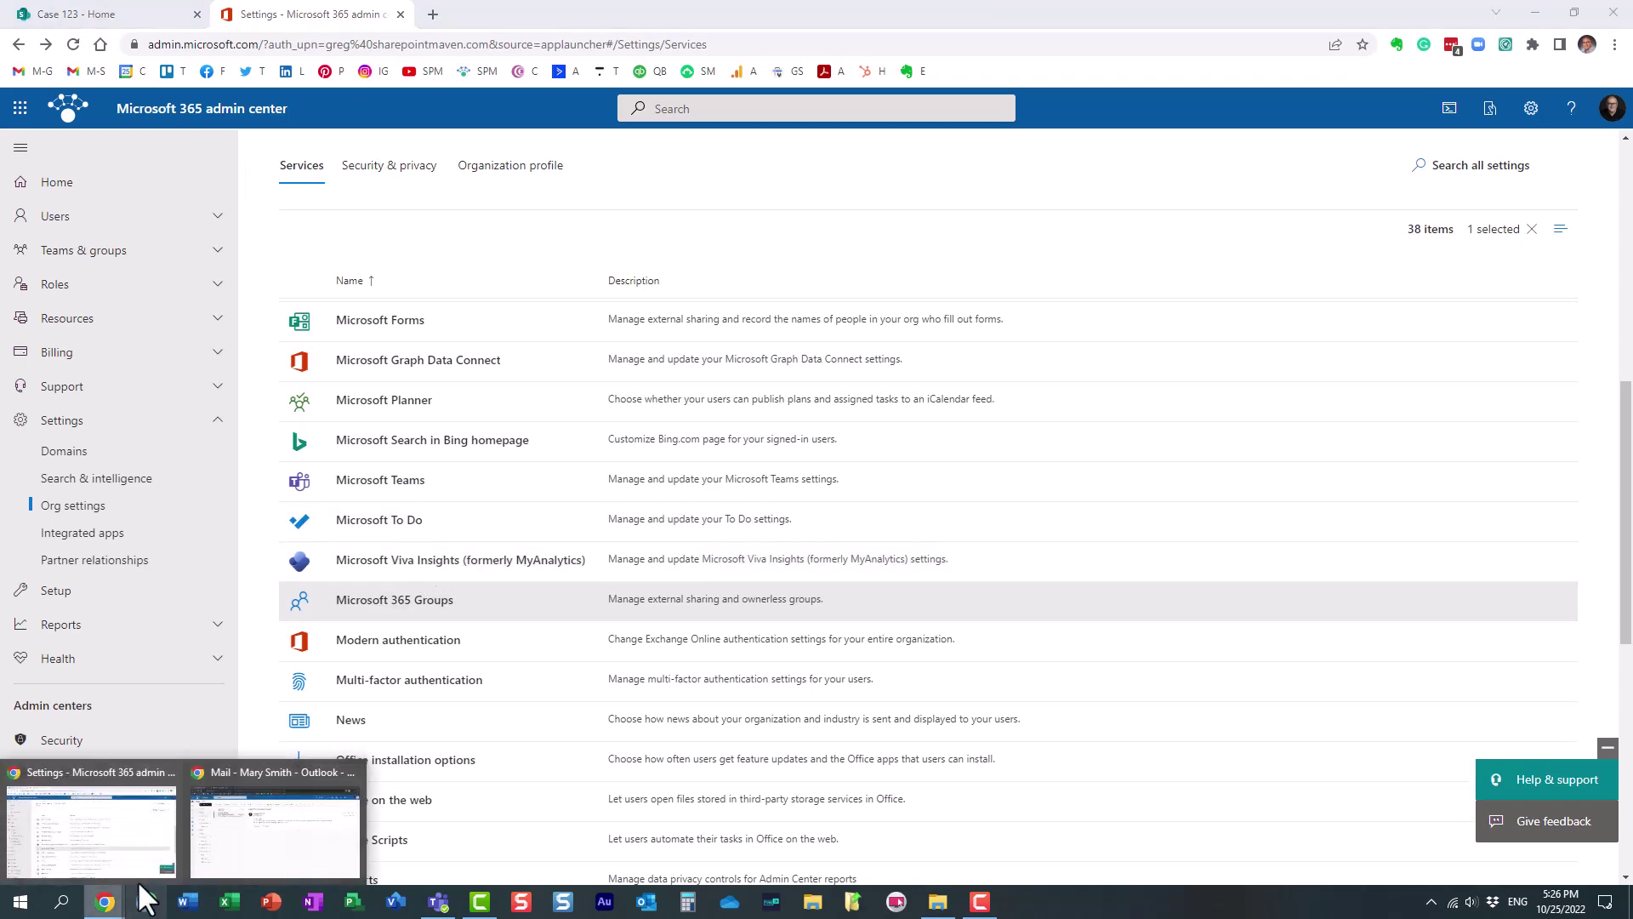
In the member's Outlook mailbox, open the Case 123 ownership request email in its own window.
click(246, 829)
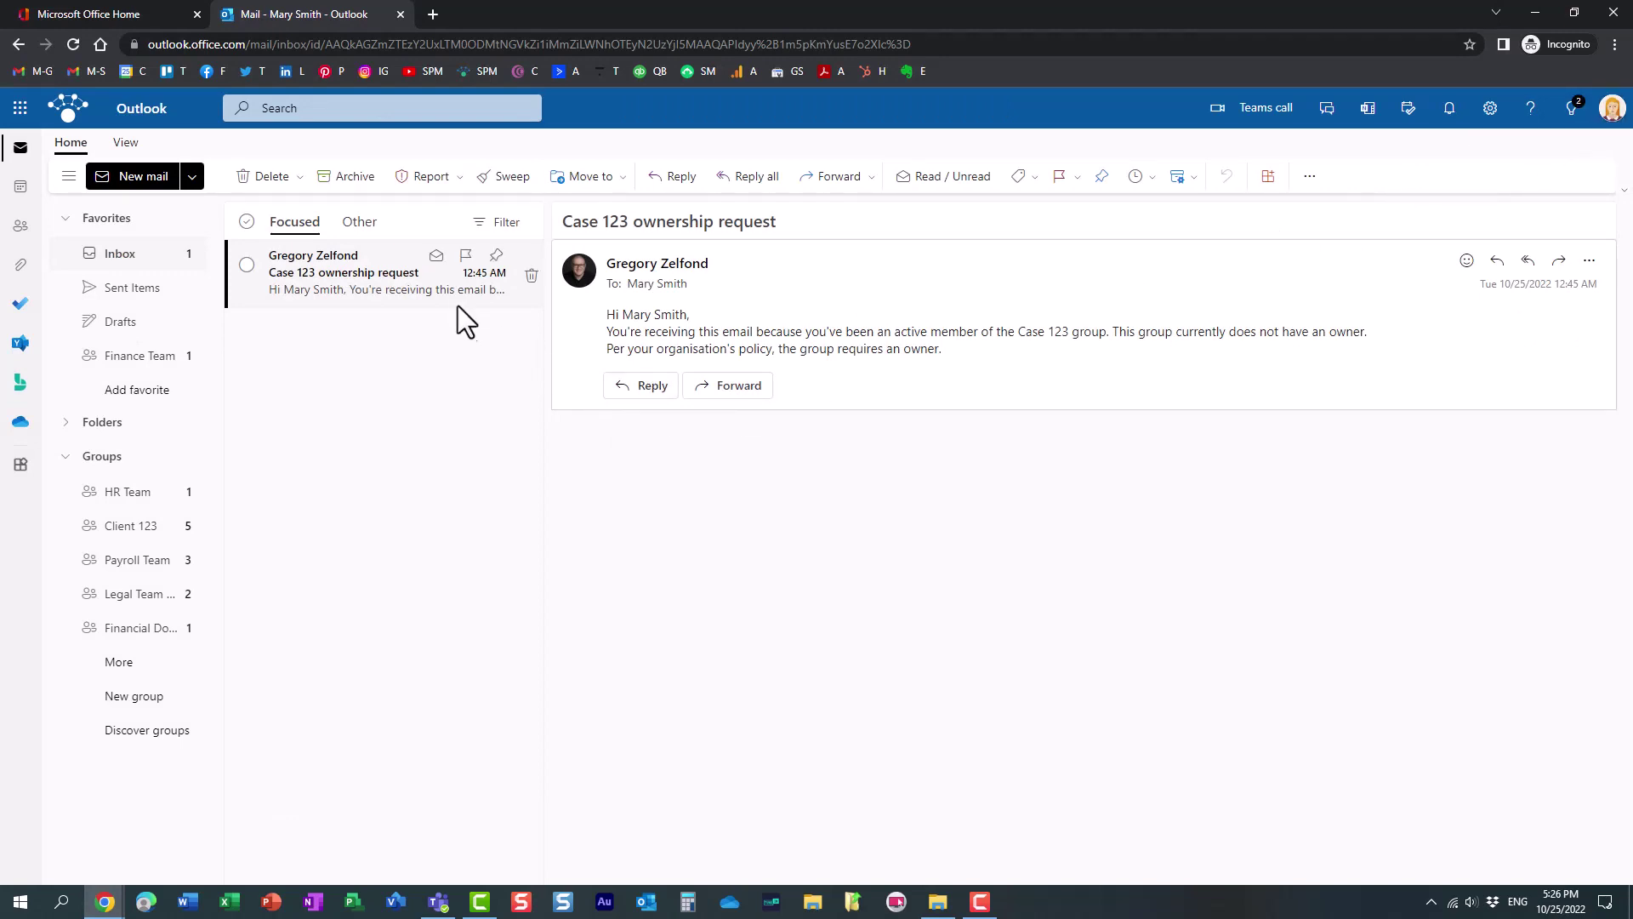
double_click(364, 269)
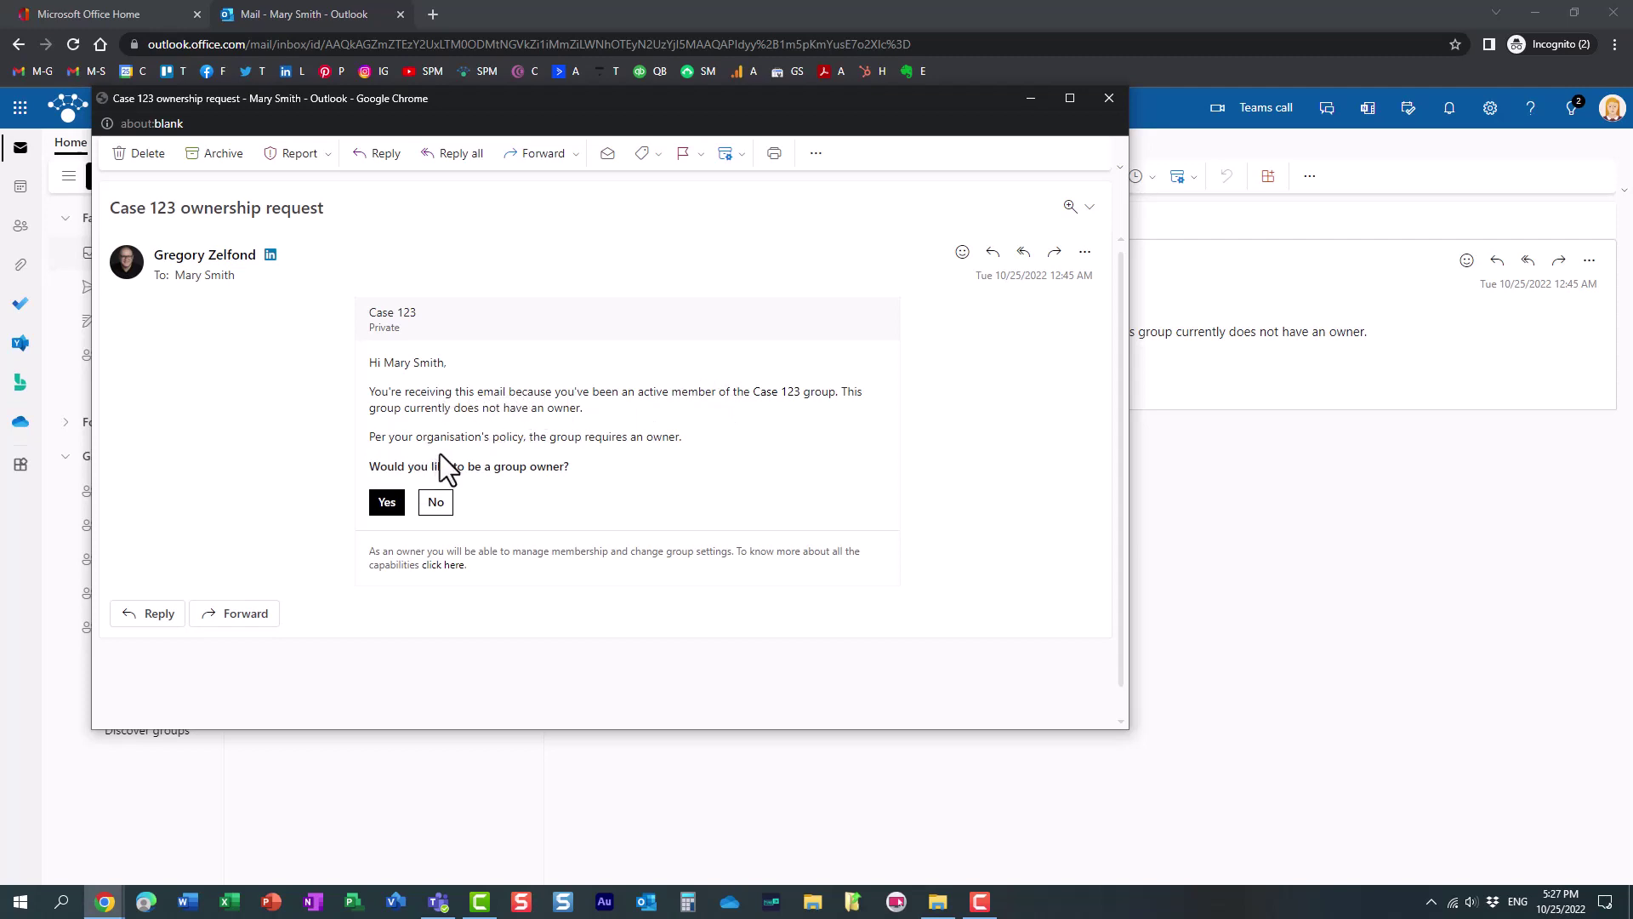
Answer Yes to become an owner of the Case 123 group.
click(385, 504)
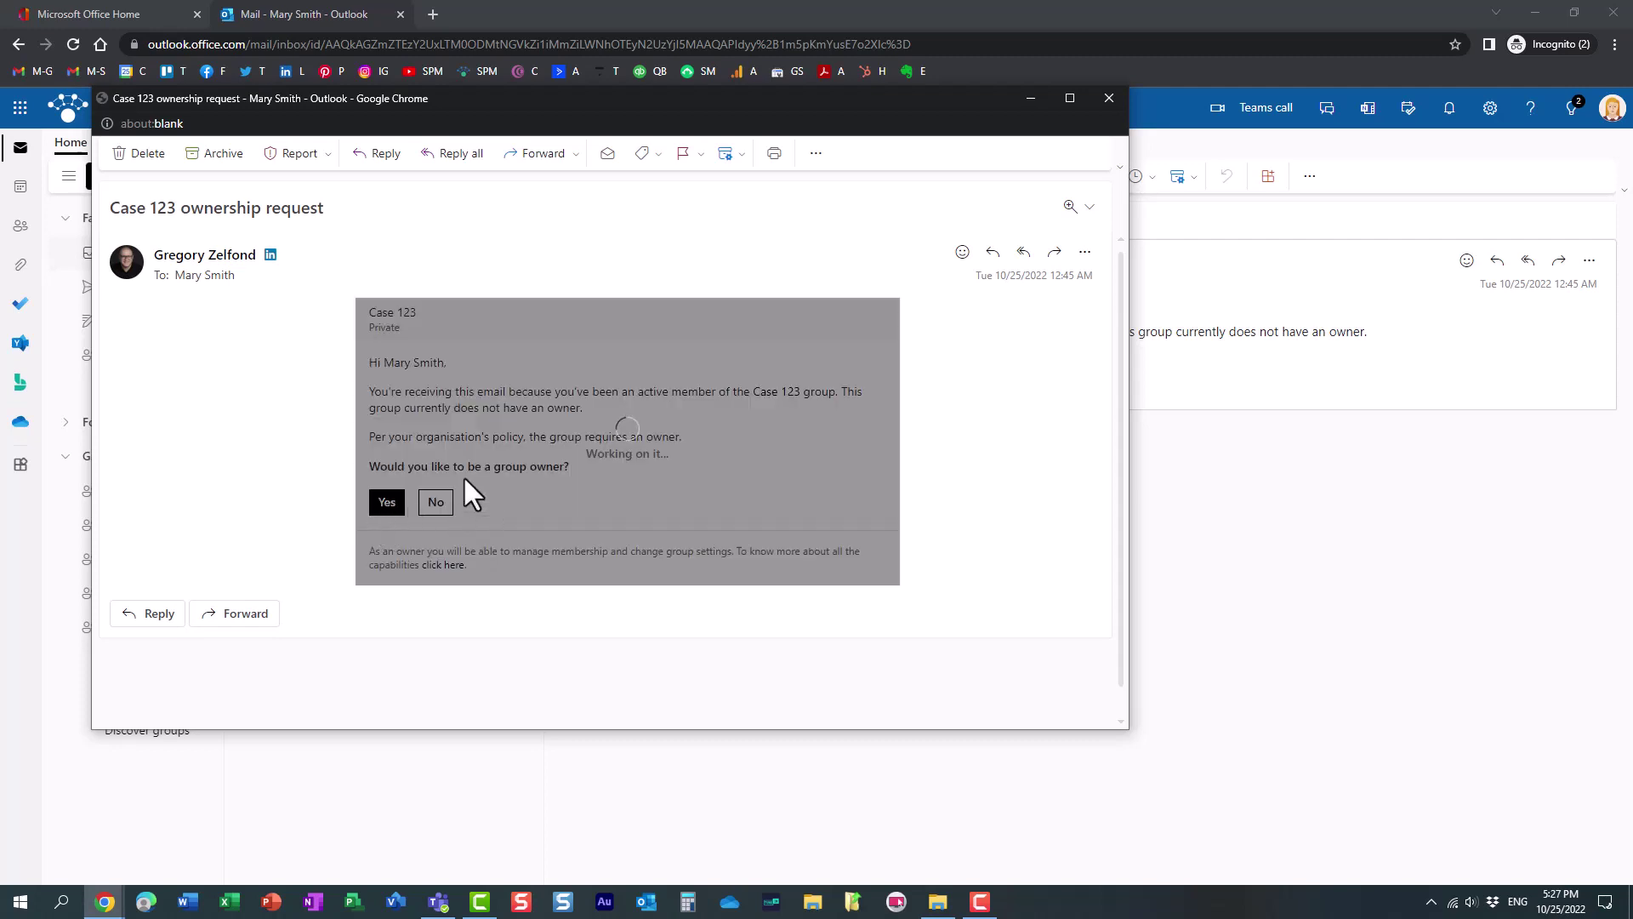